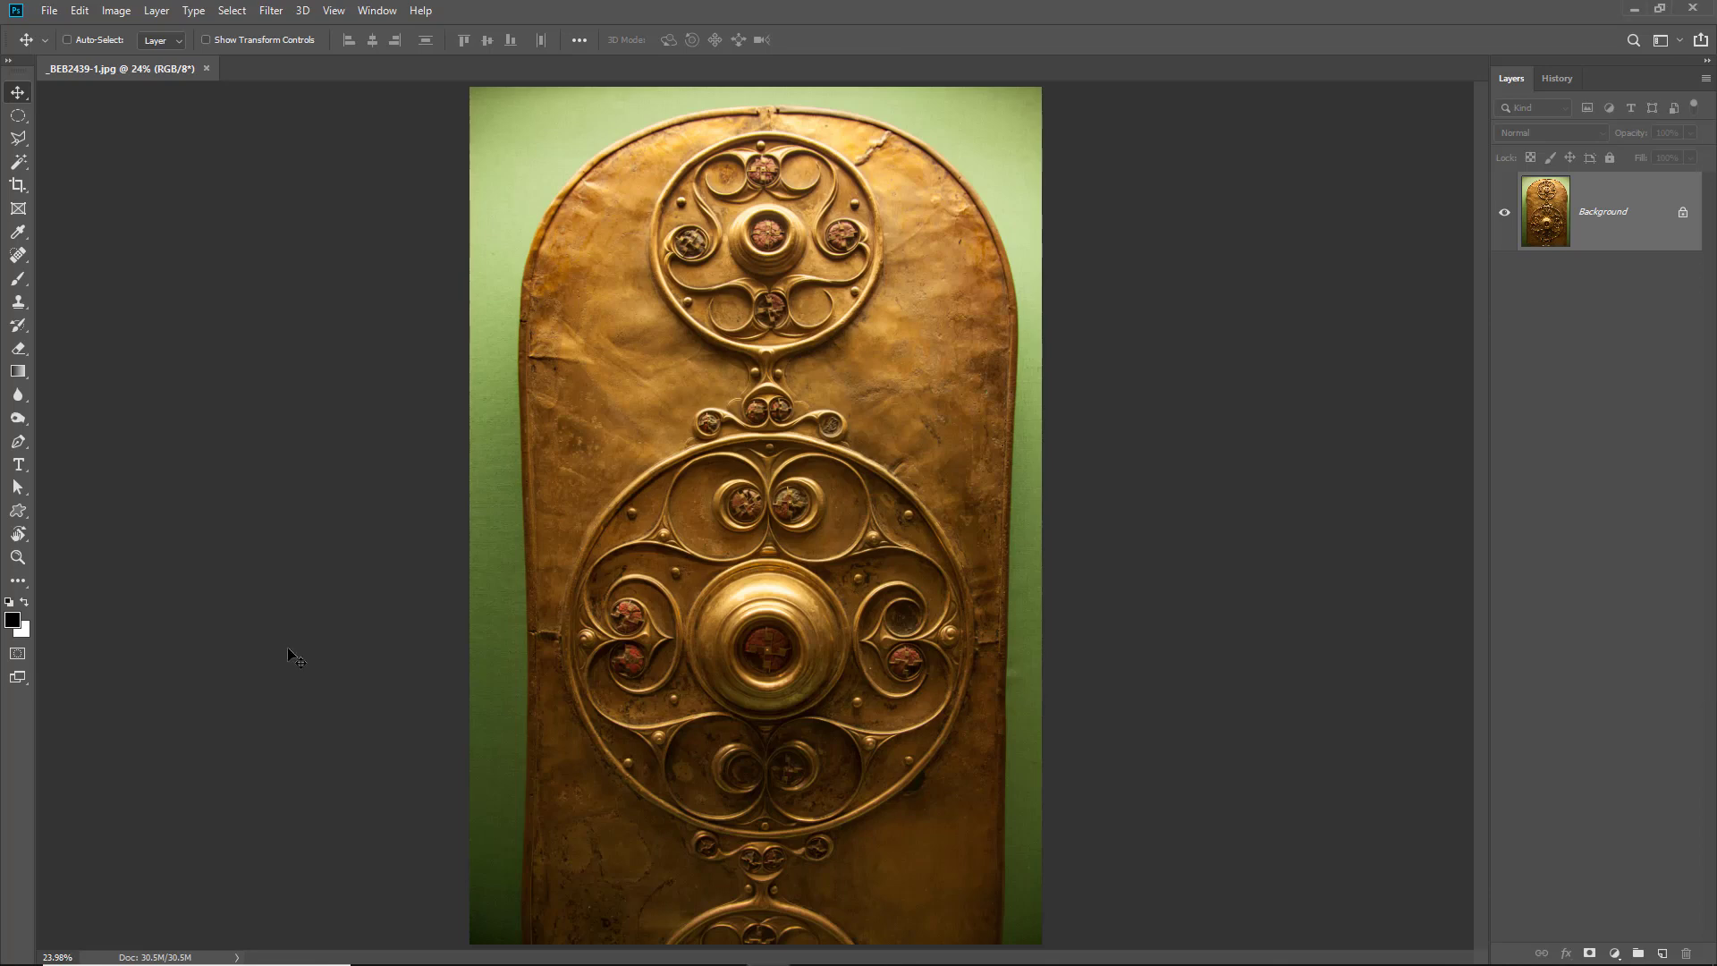
Step: Trace the upper-right outer edge of the golden shield with curved Pen tool segments, starting at the notch at its top
key("ctrl+space")
left_click_drag(504, 108, 1087, 532)
left_click(836, 407)
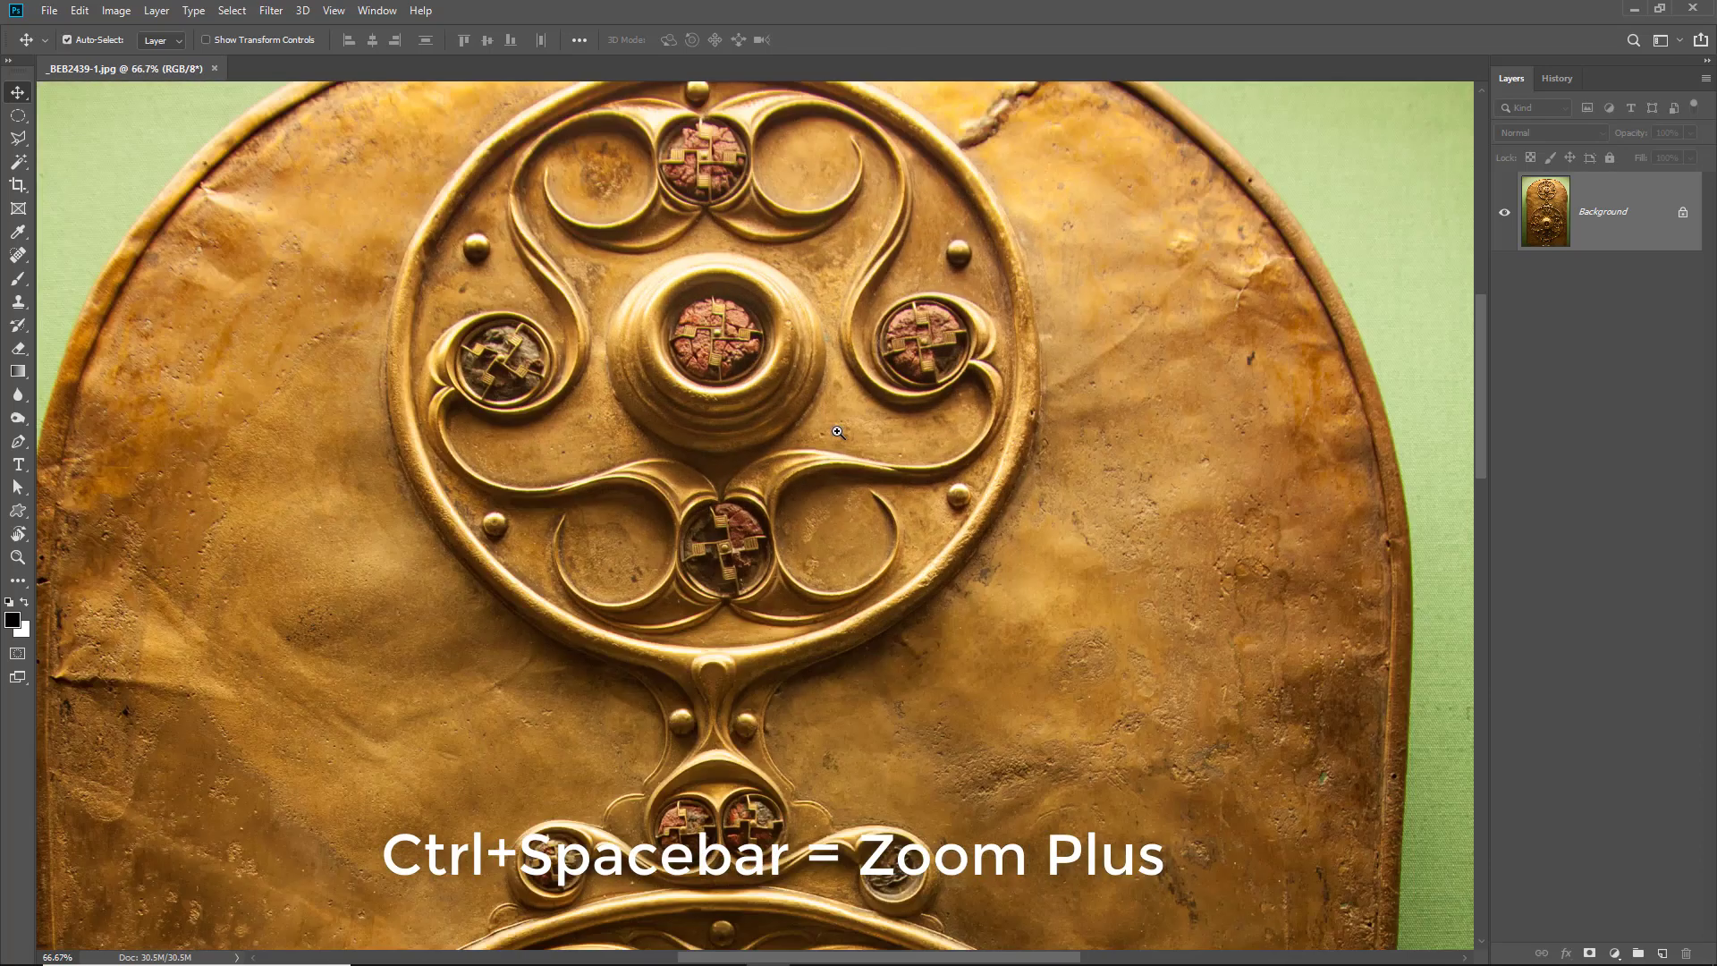
mouse_move(814, 349)
left_mouse_down()
mouse_move(799, 601)
mouse_move(793, 575)
left_mouse_up()
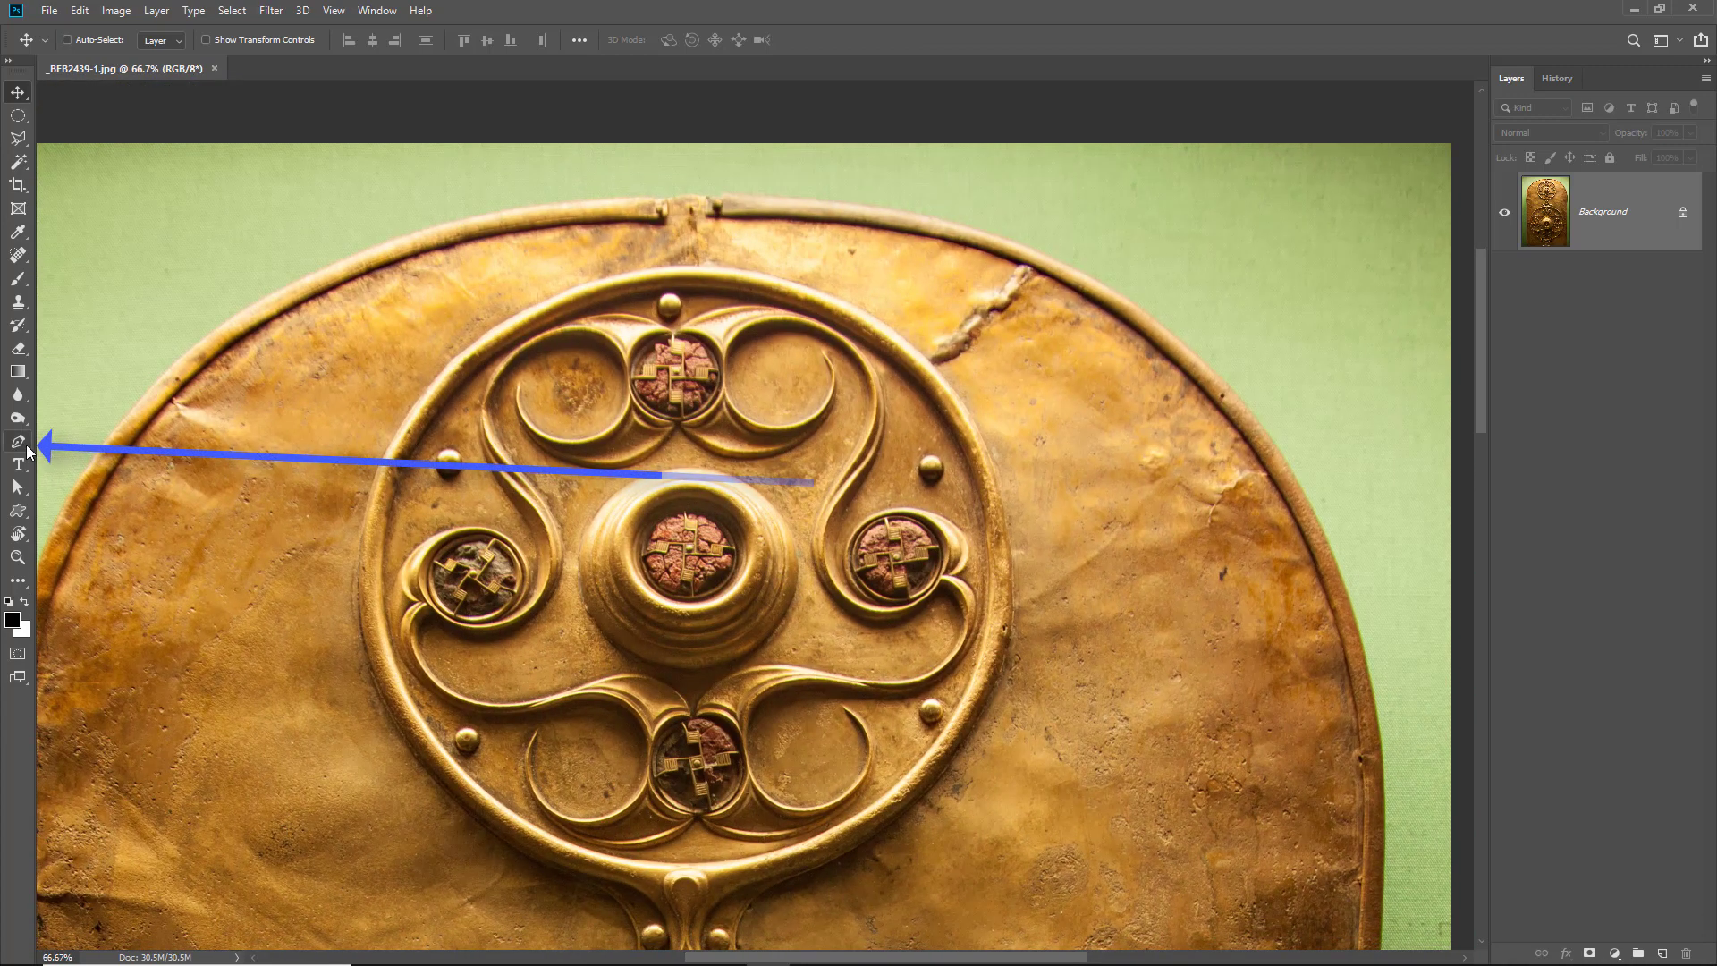
left_click(26, 449)
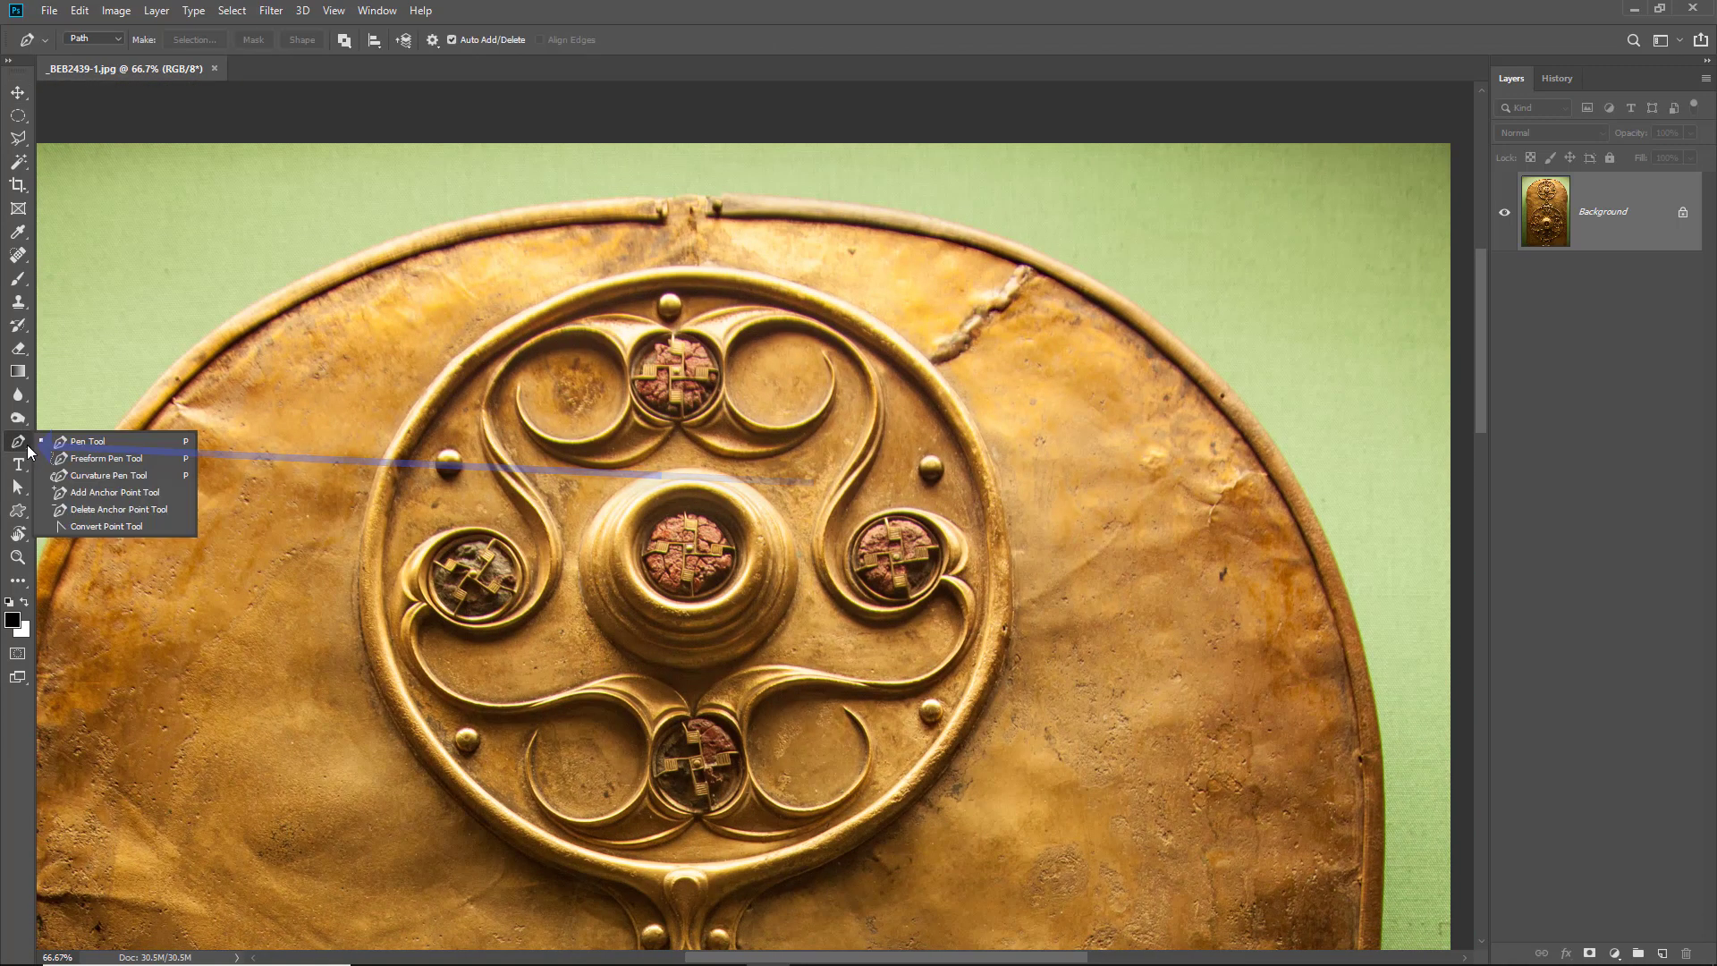
left_click(77, 442)
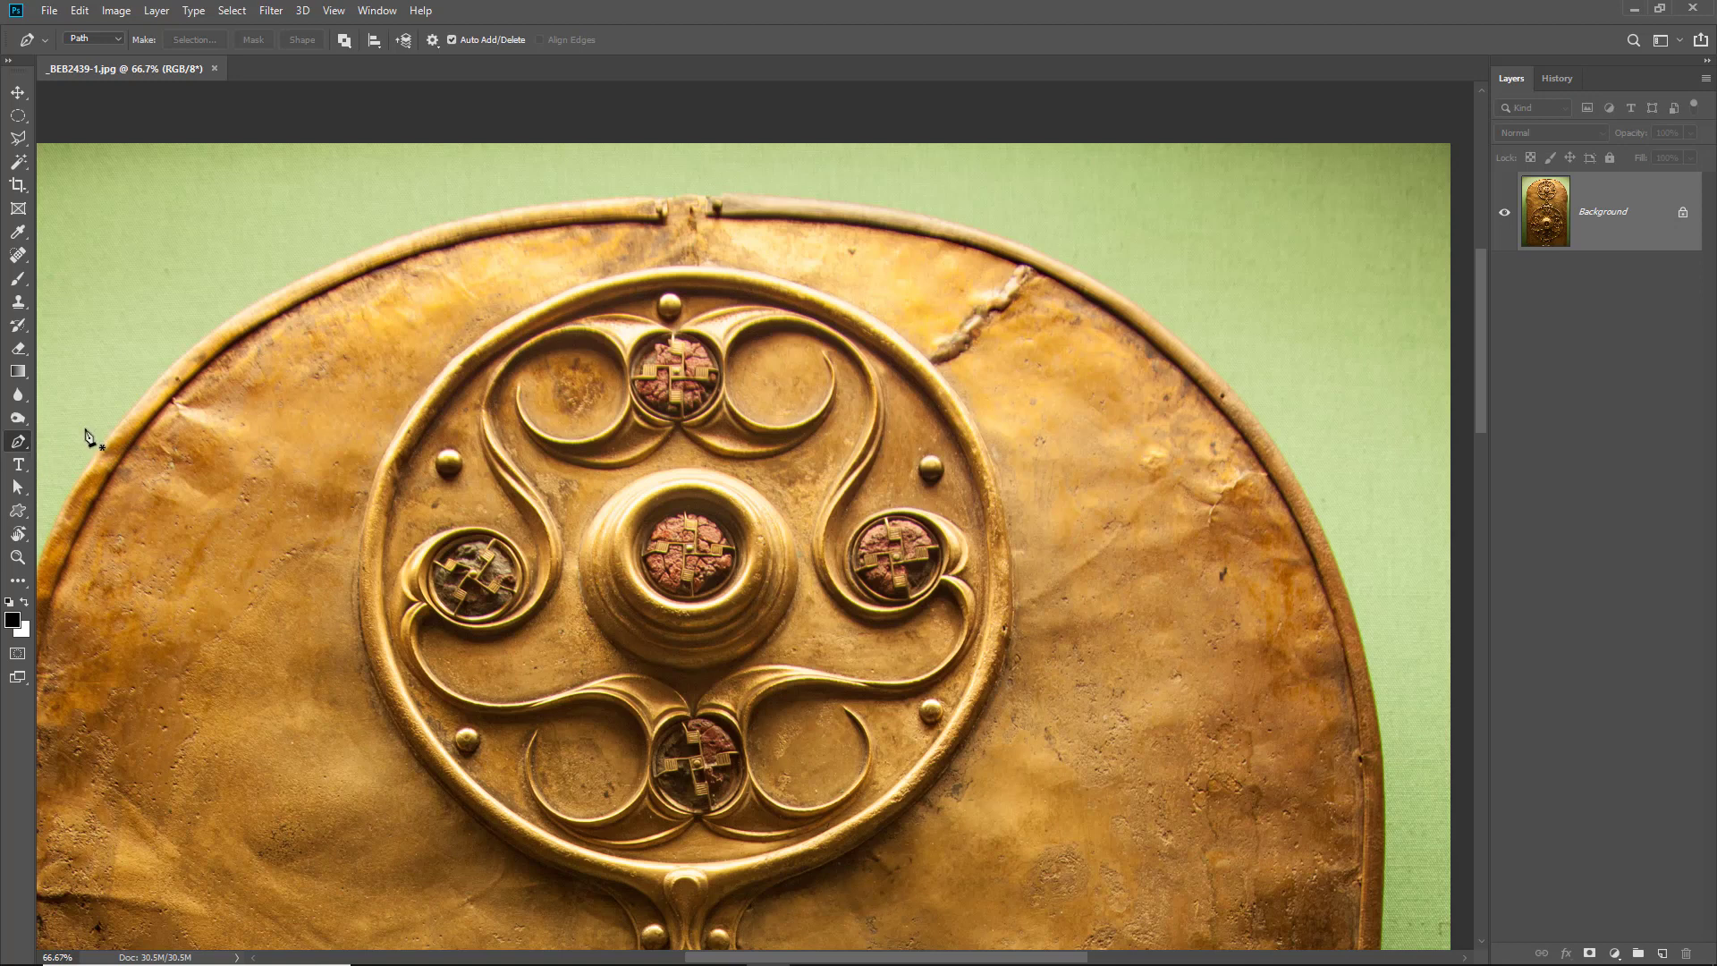
left_click(722, 193)
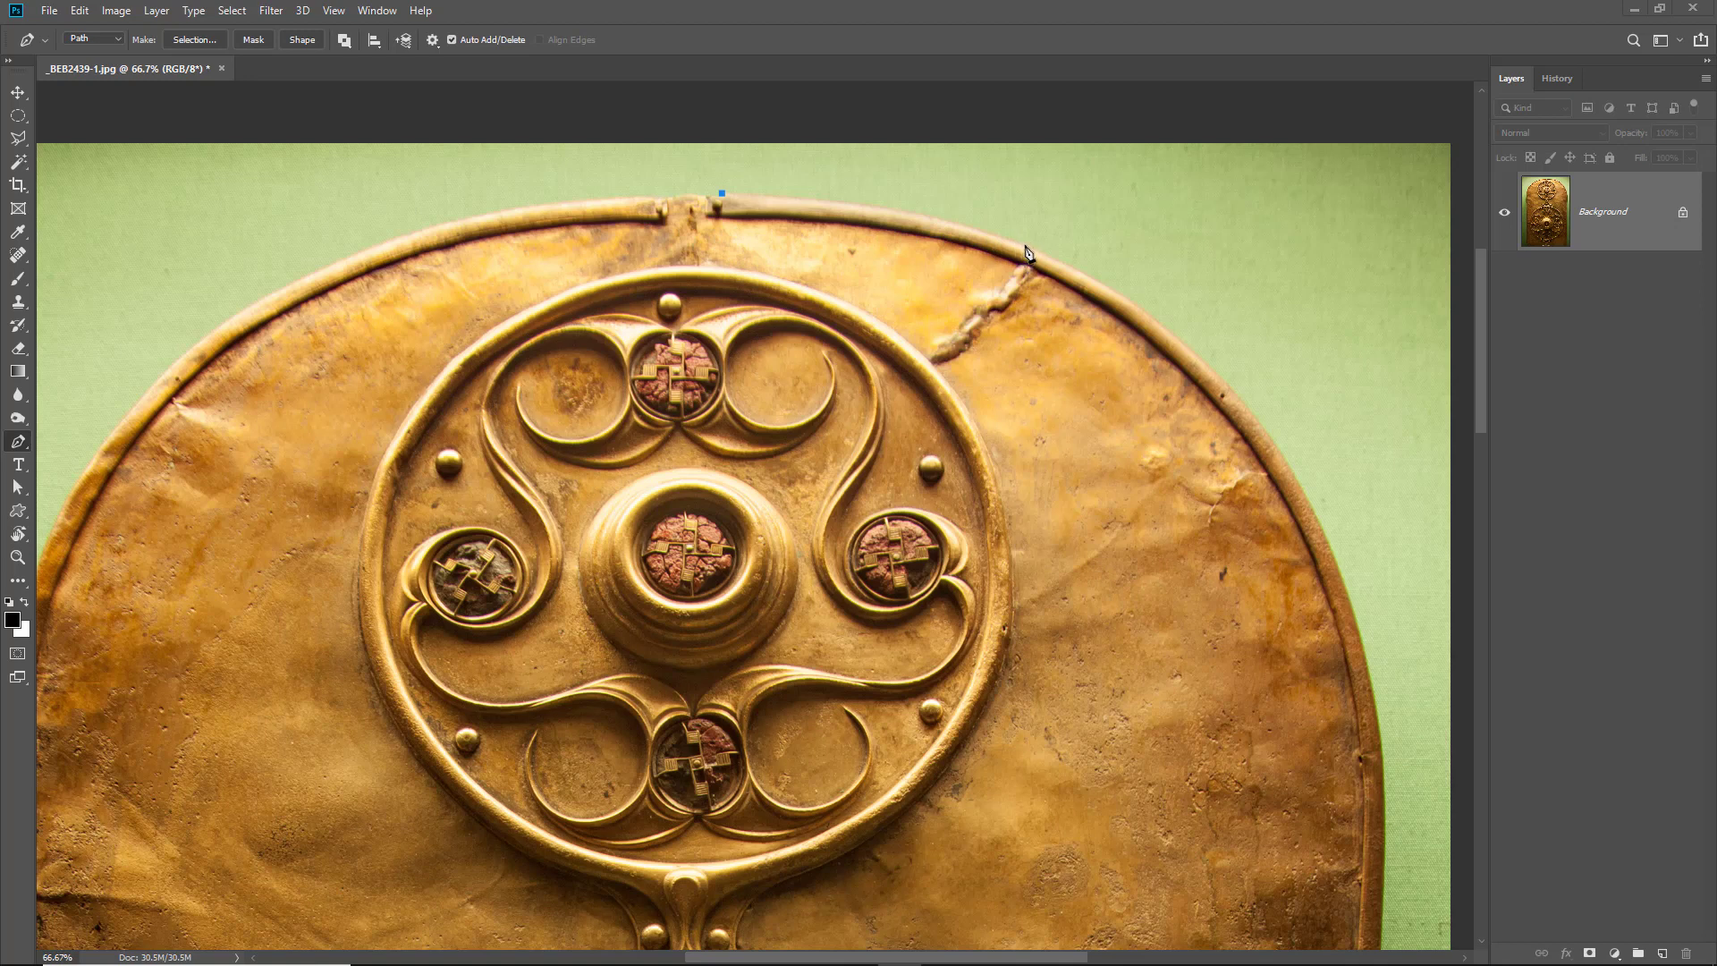
left_click_drag(1027, 247, 1164, 305)
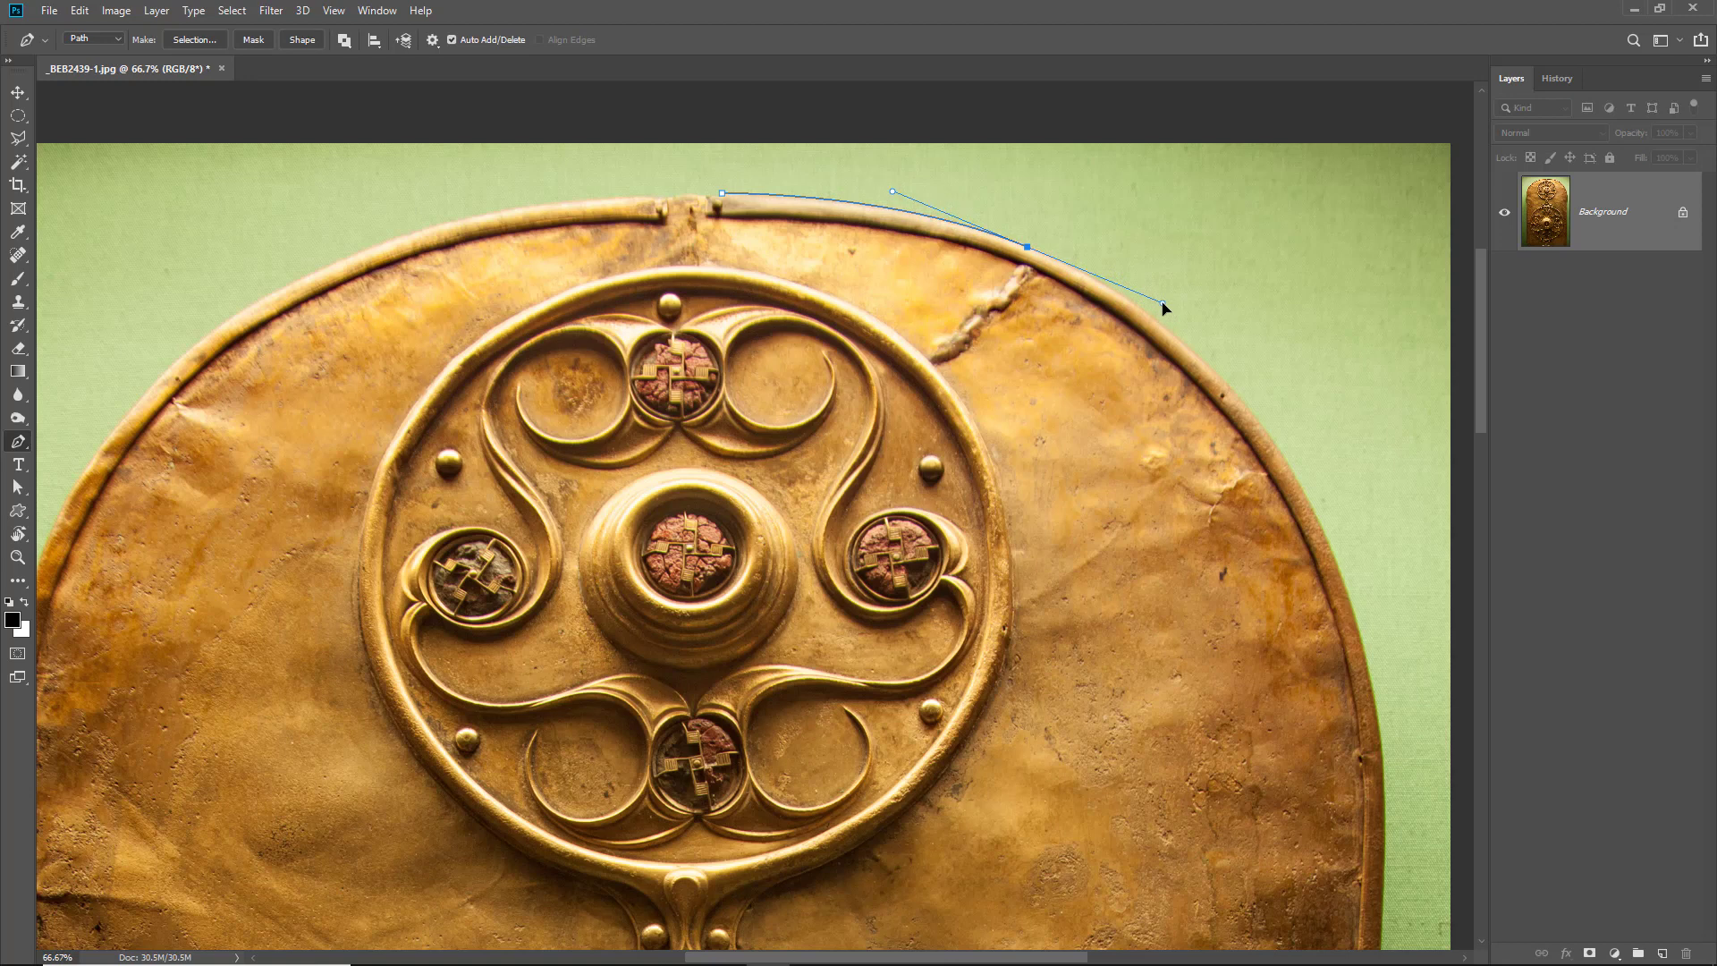
left_click_drag(1163, 304, 1159, 303)
left_click_drag(1277, 447, 1316, 516)
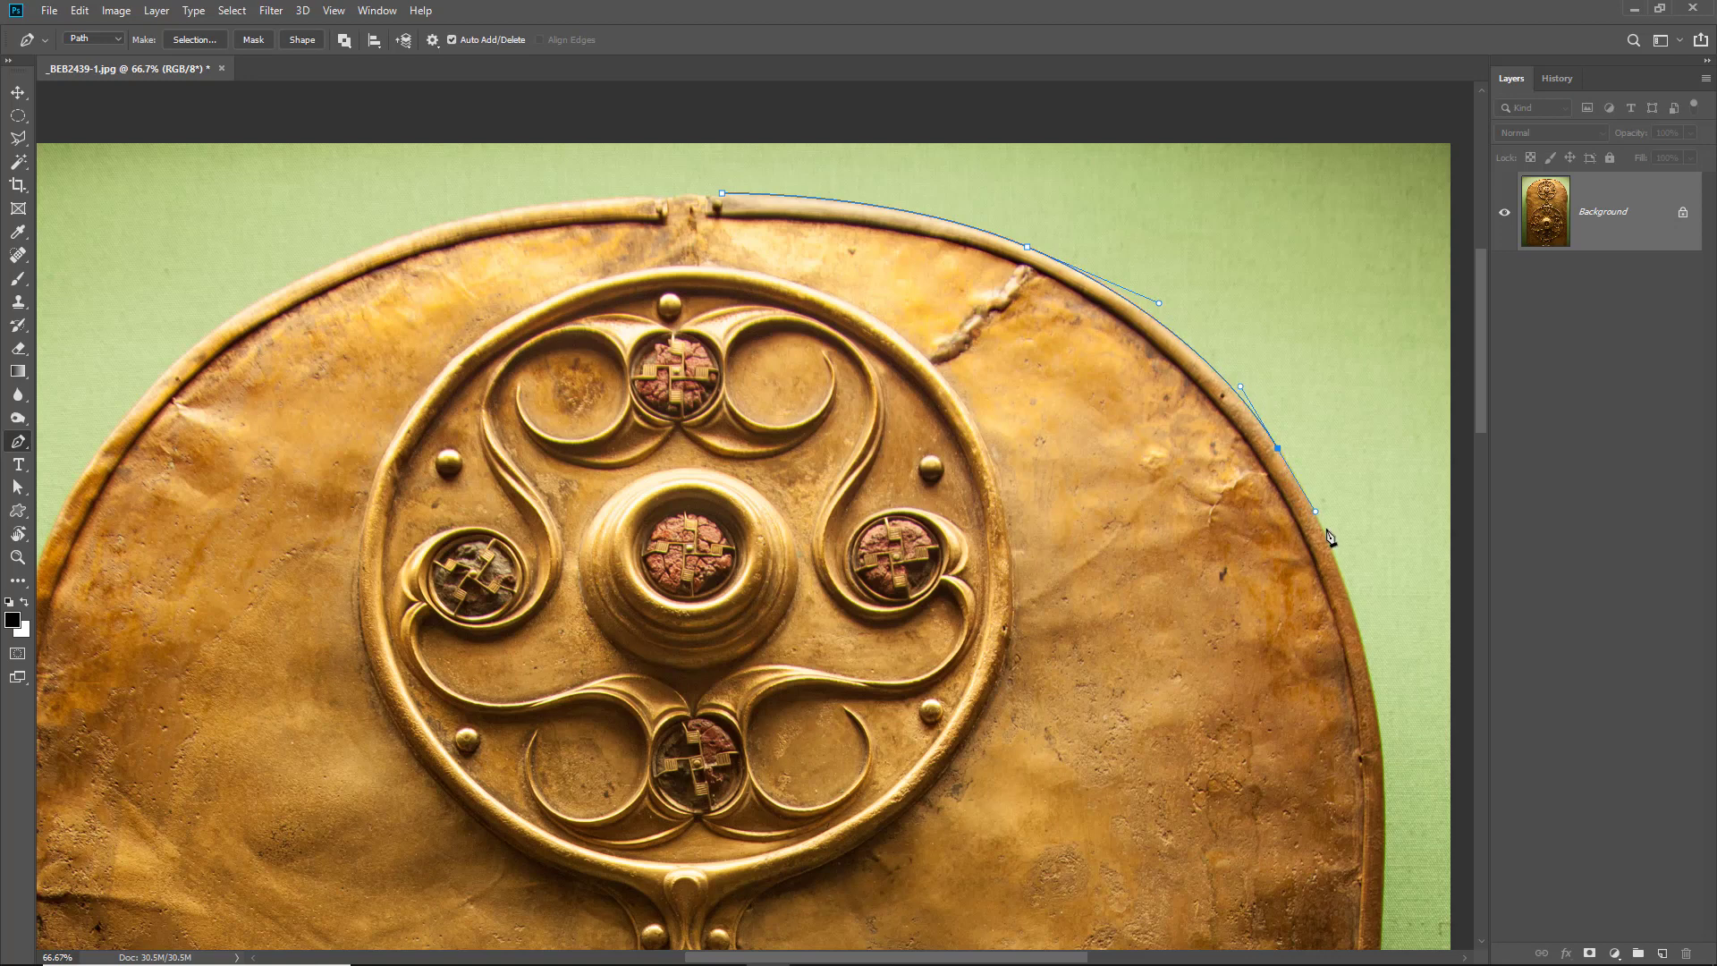
left_click(1371, 682)
left_click_drag(1373, 690, 1375, 732)
left_click_drag(1373, 685, 1372, 686)
Step: Close the path with straight segments running across the shield and around its upper medallion back to the starting anchor point
left_click(1142, 850)
left_click(701, 877)
left_click(490, 787)
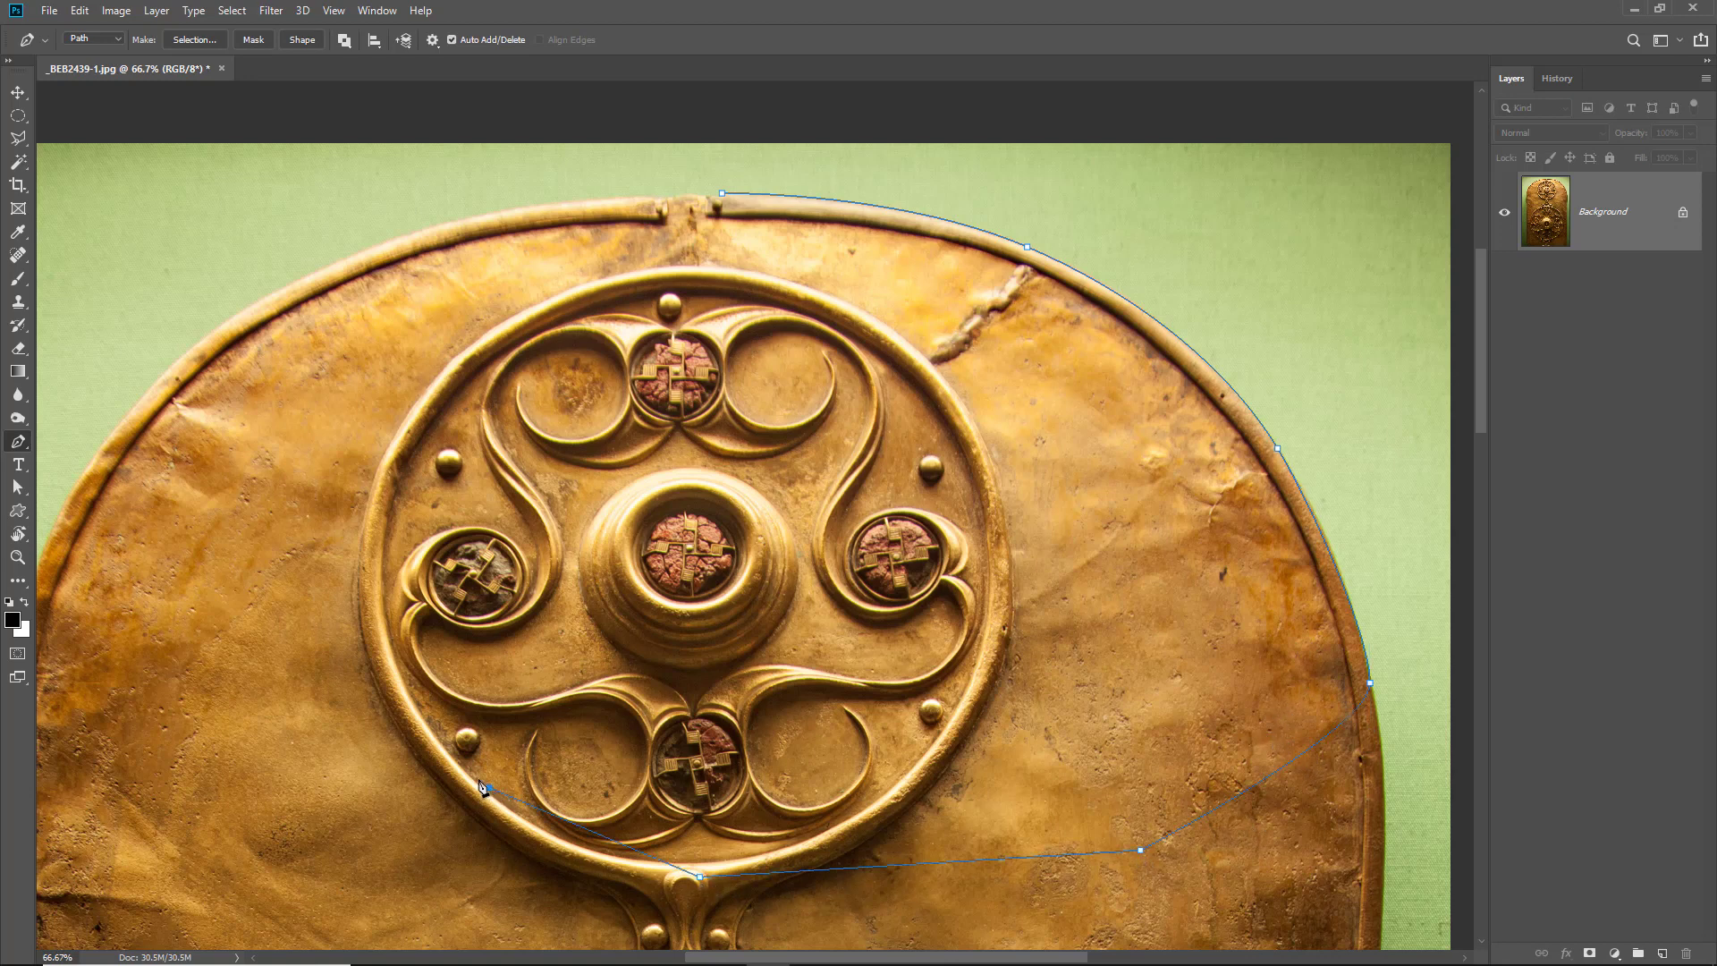
left_click(421, 524)
left_click(461, 337)
left_click(588, 254)
left_click(723, 195)
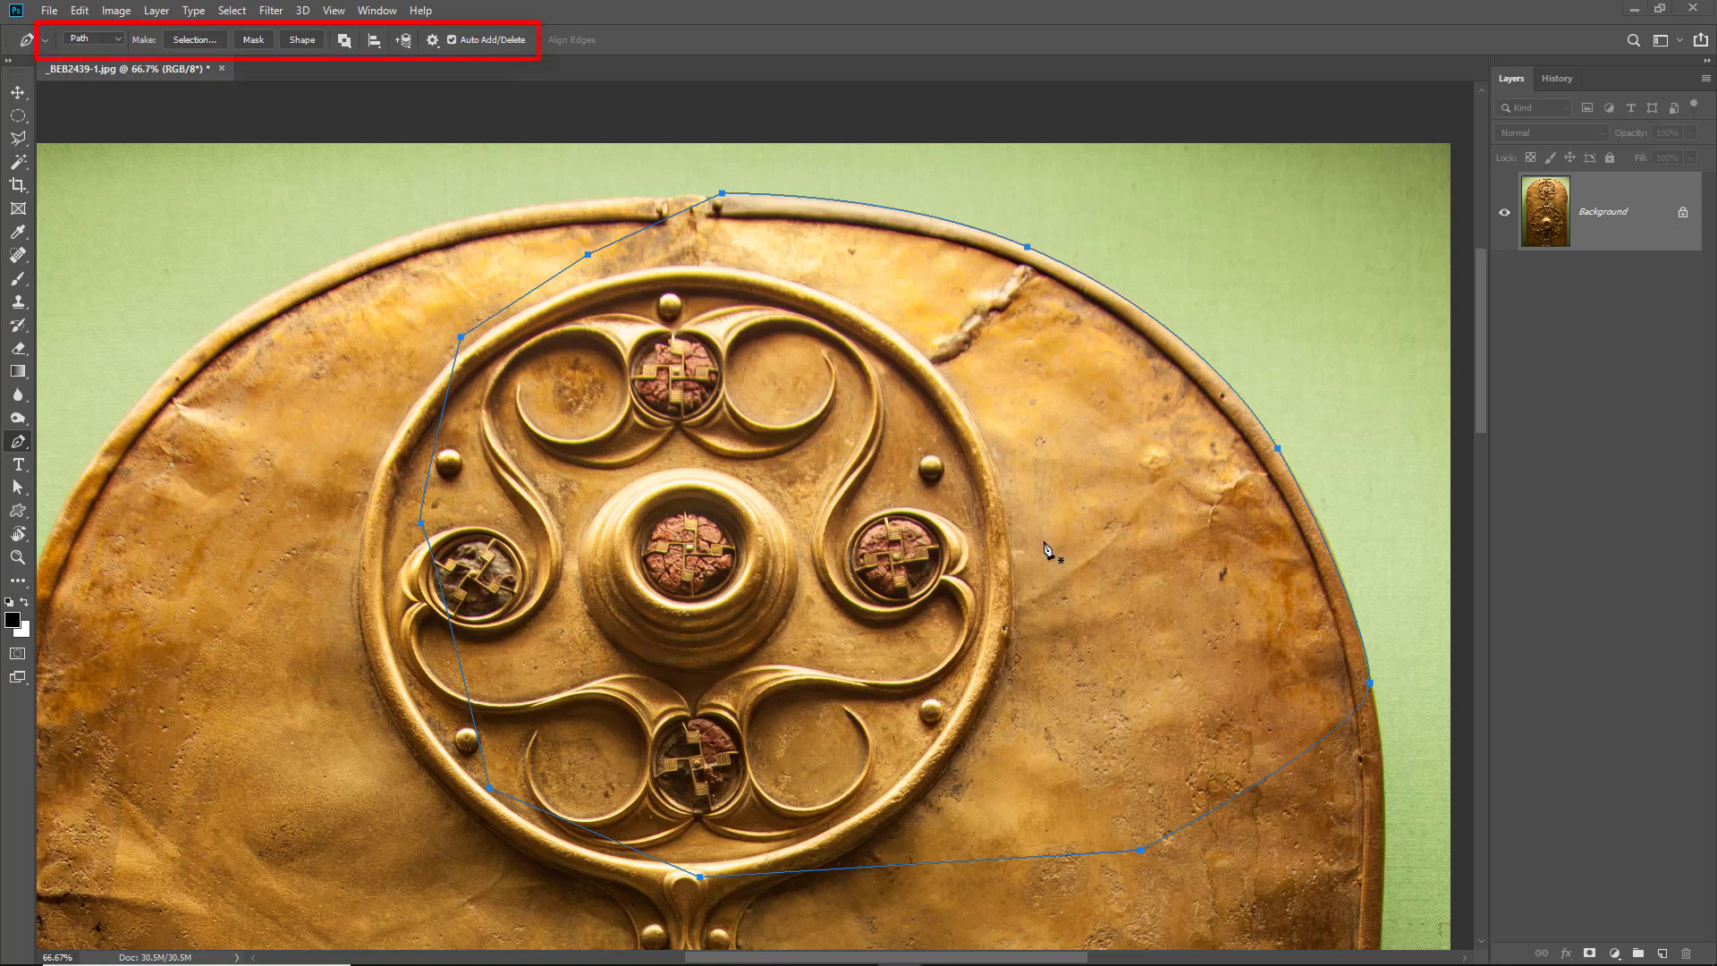
Step: Examine the Pen tool's mode choices and its path thickness, color and Rubber Band options
left_click(118, 39)
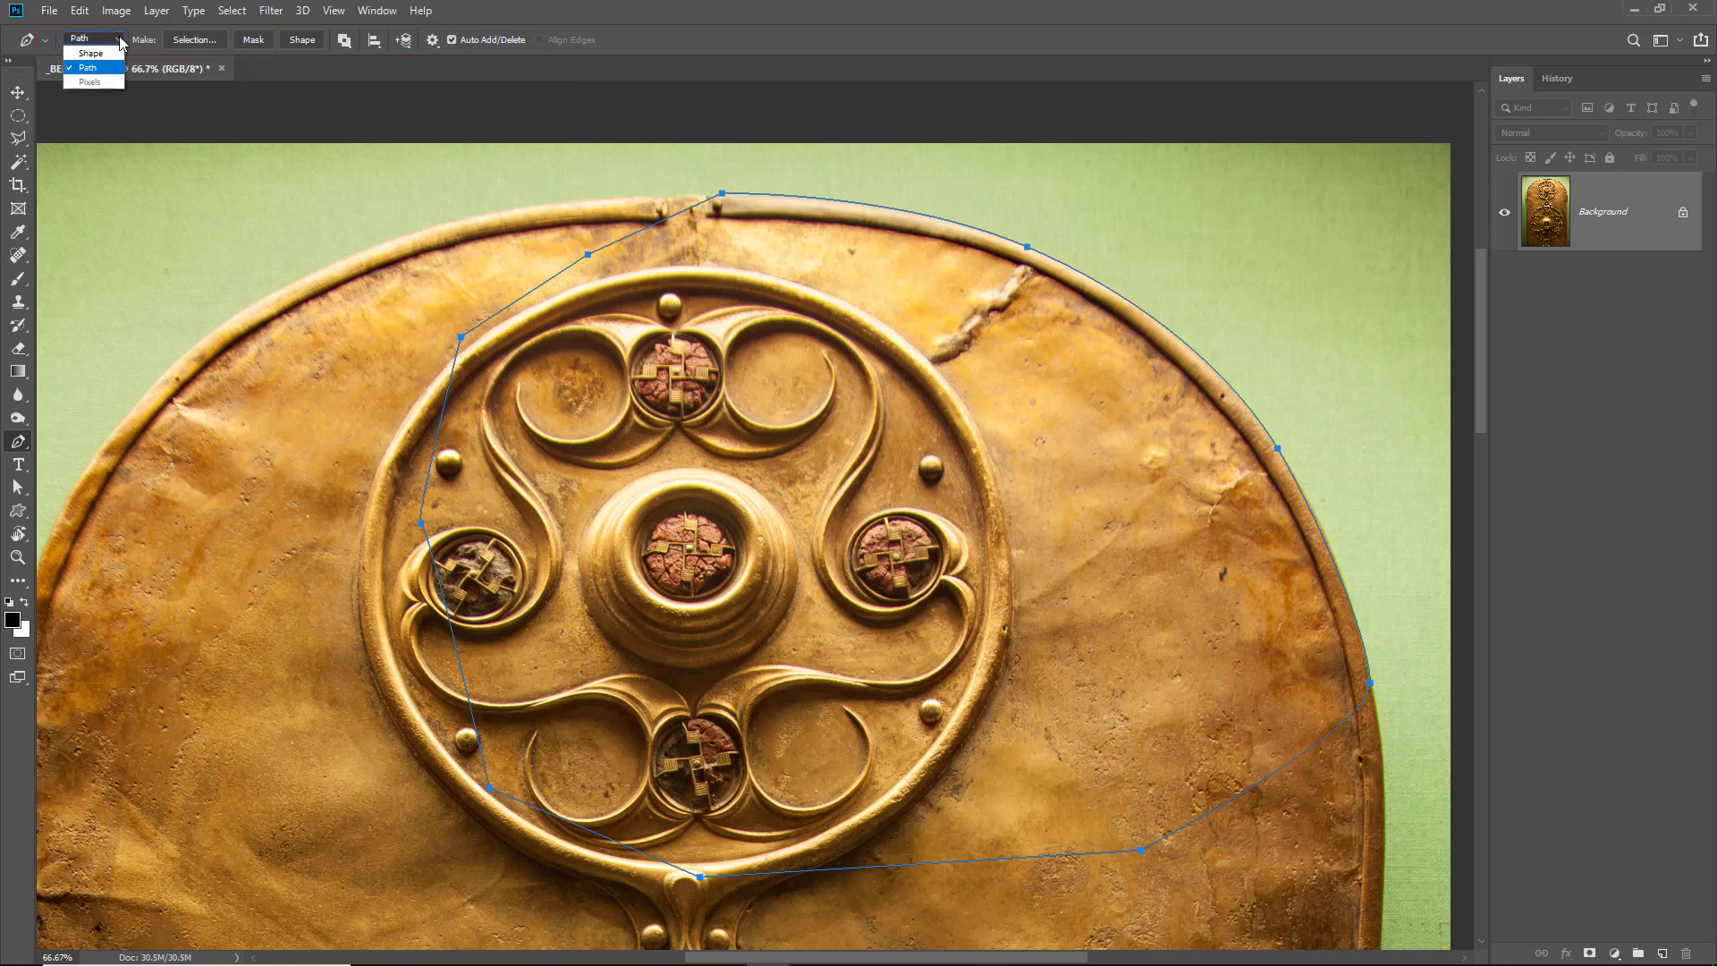
left_click(439, 46)
left_click(438, 47)
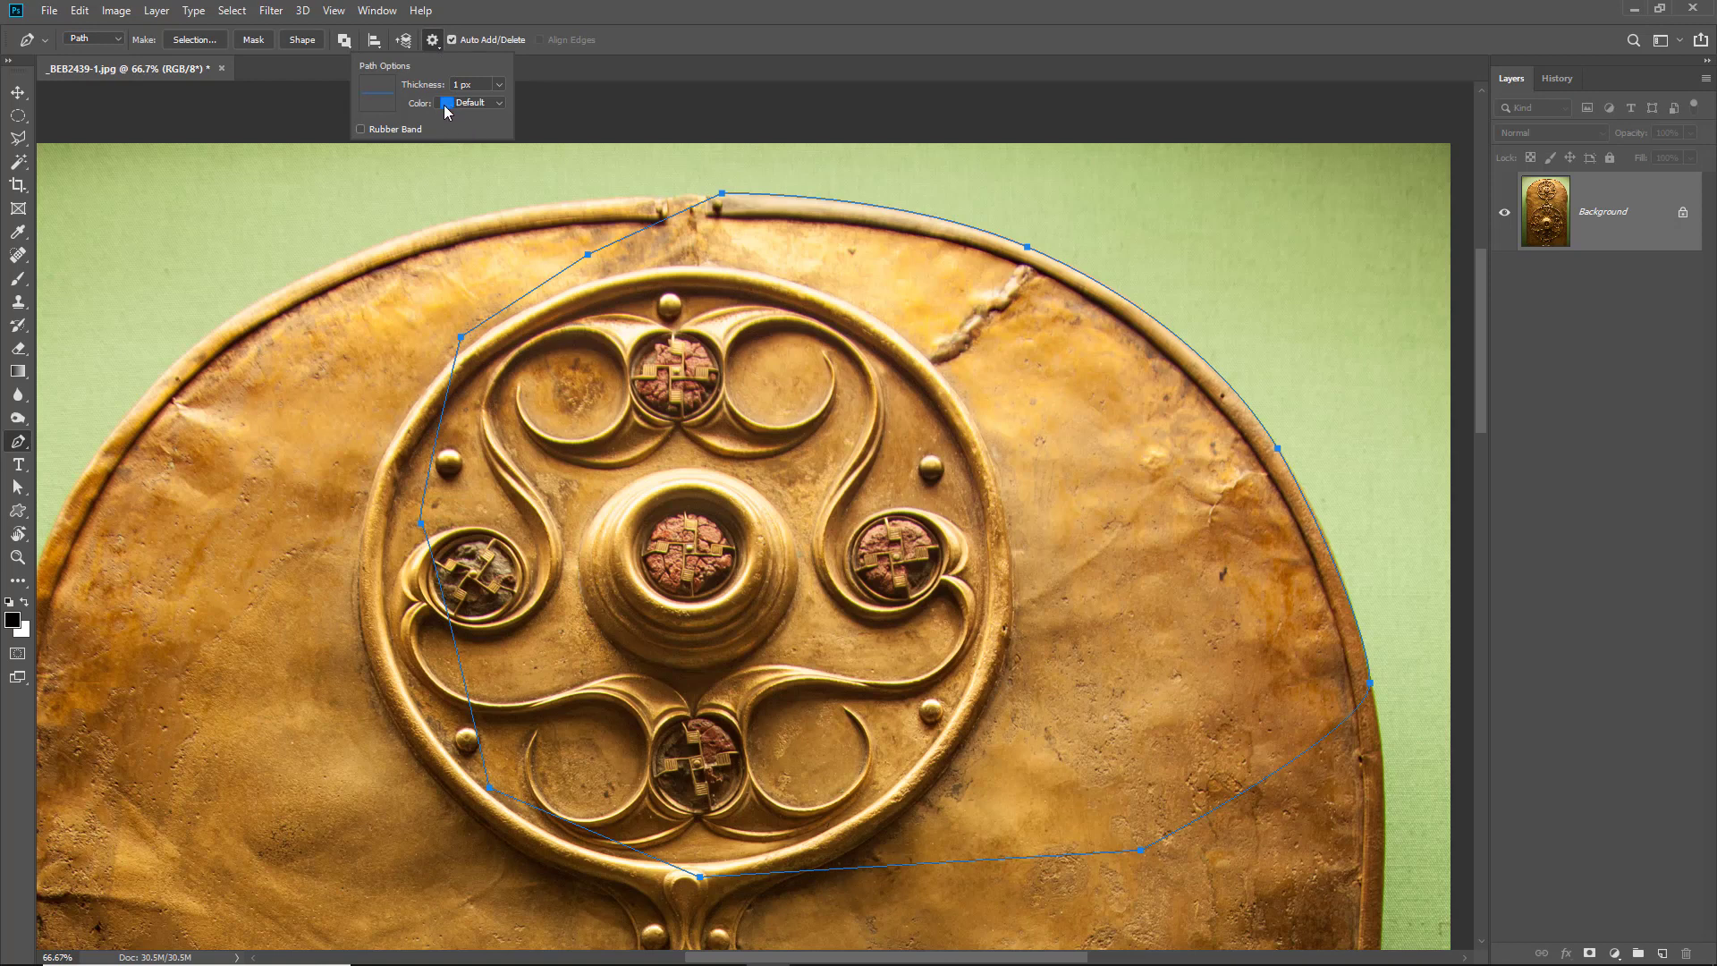
left_click(620, 45)
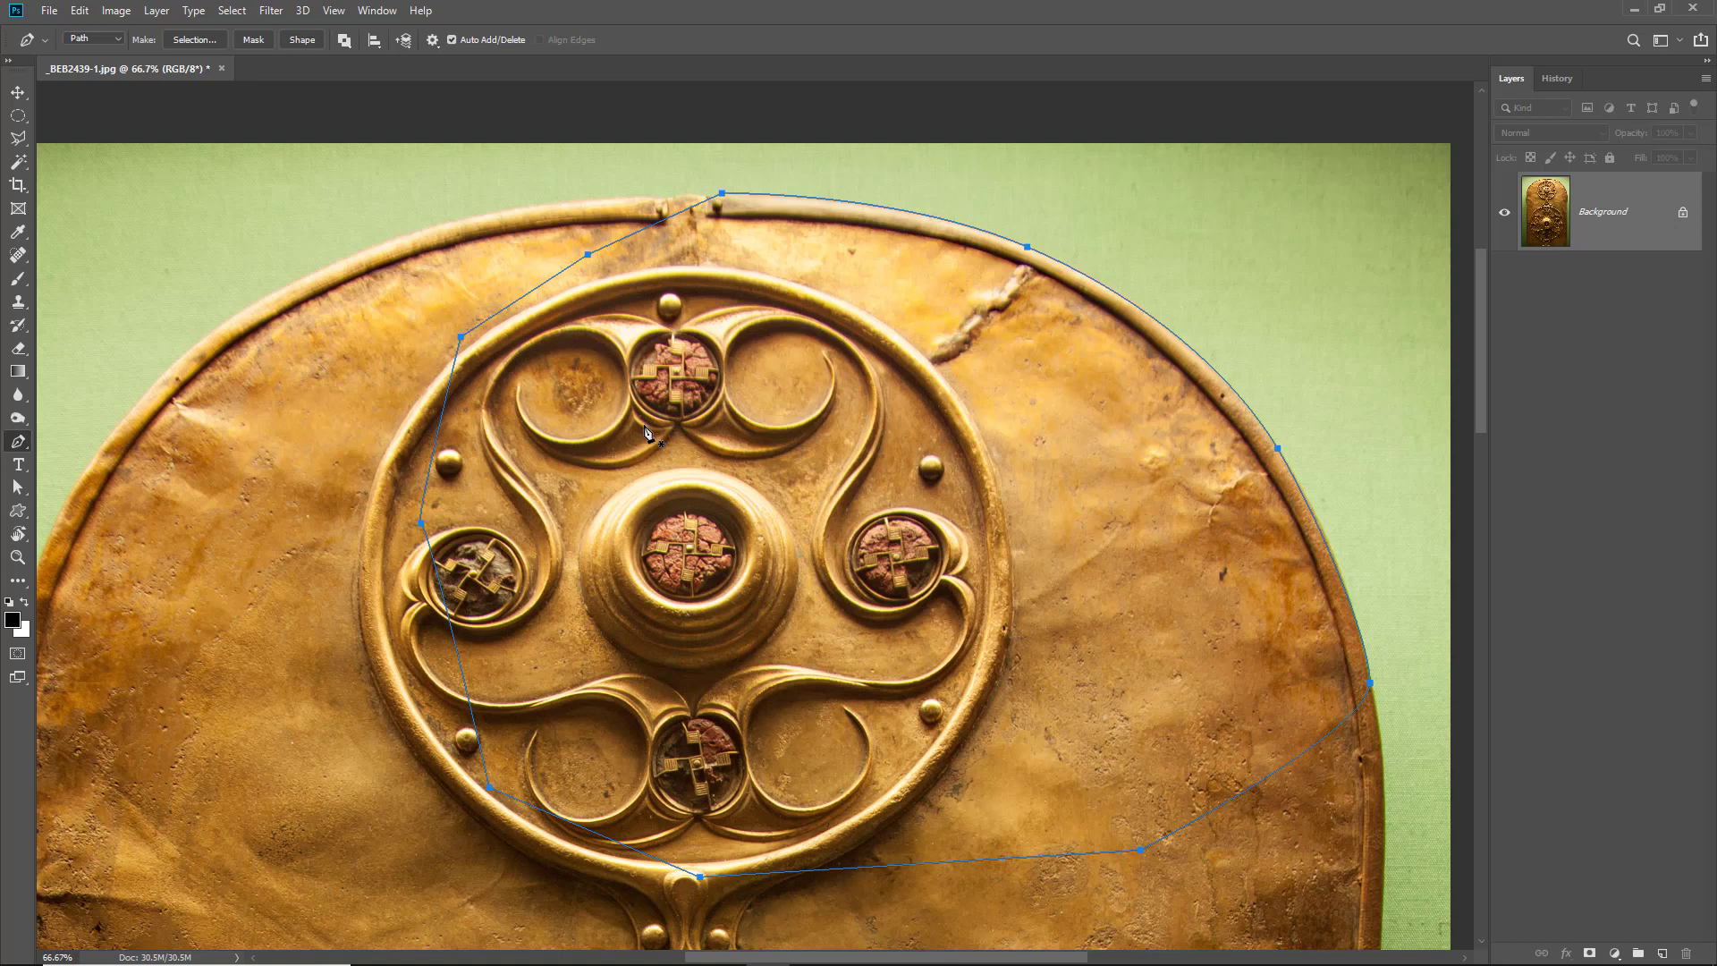
Step: Show the Paths panel, dock it beside Layers and History, and check the commands available for the Work Path
left_click(383, 13)
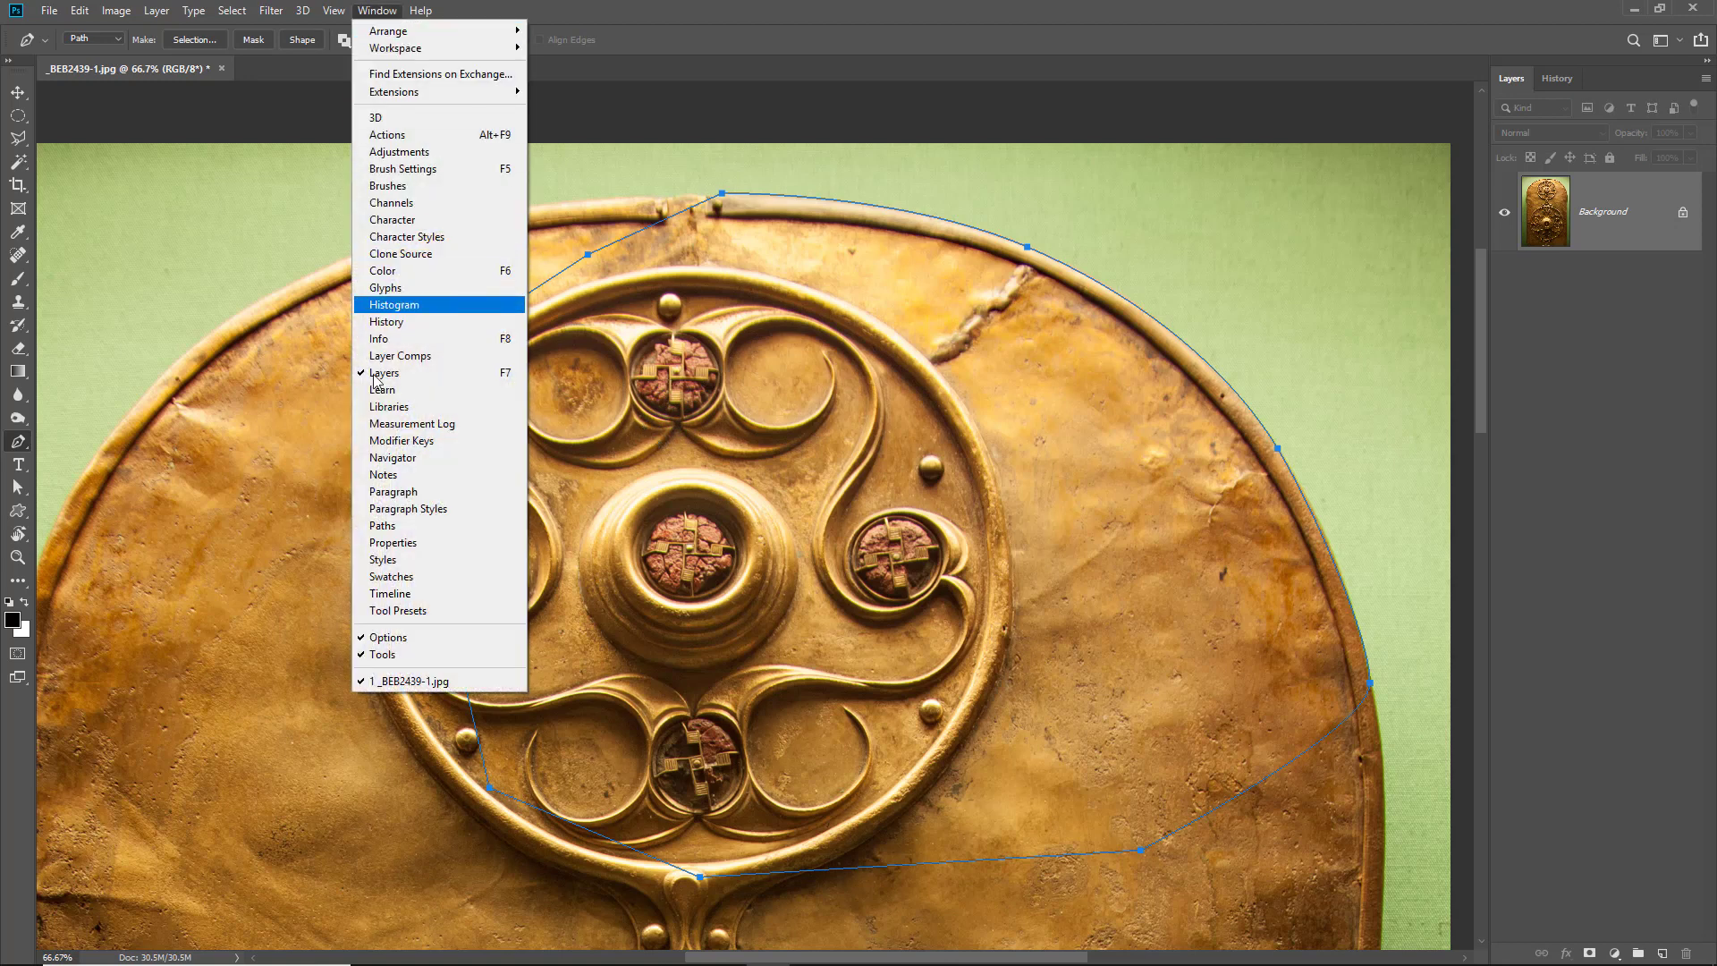
left_click(381, 529)
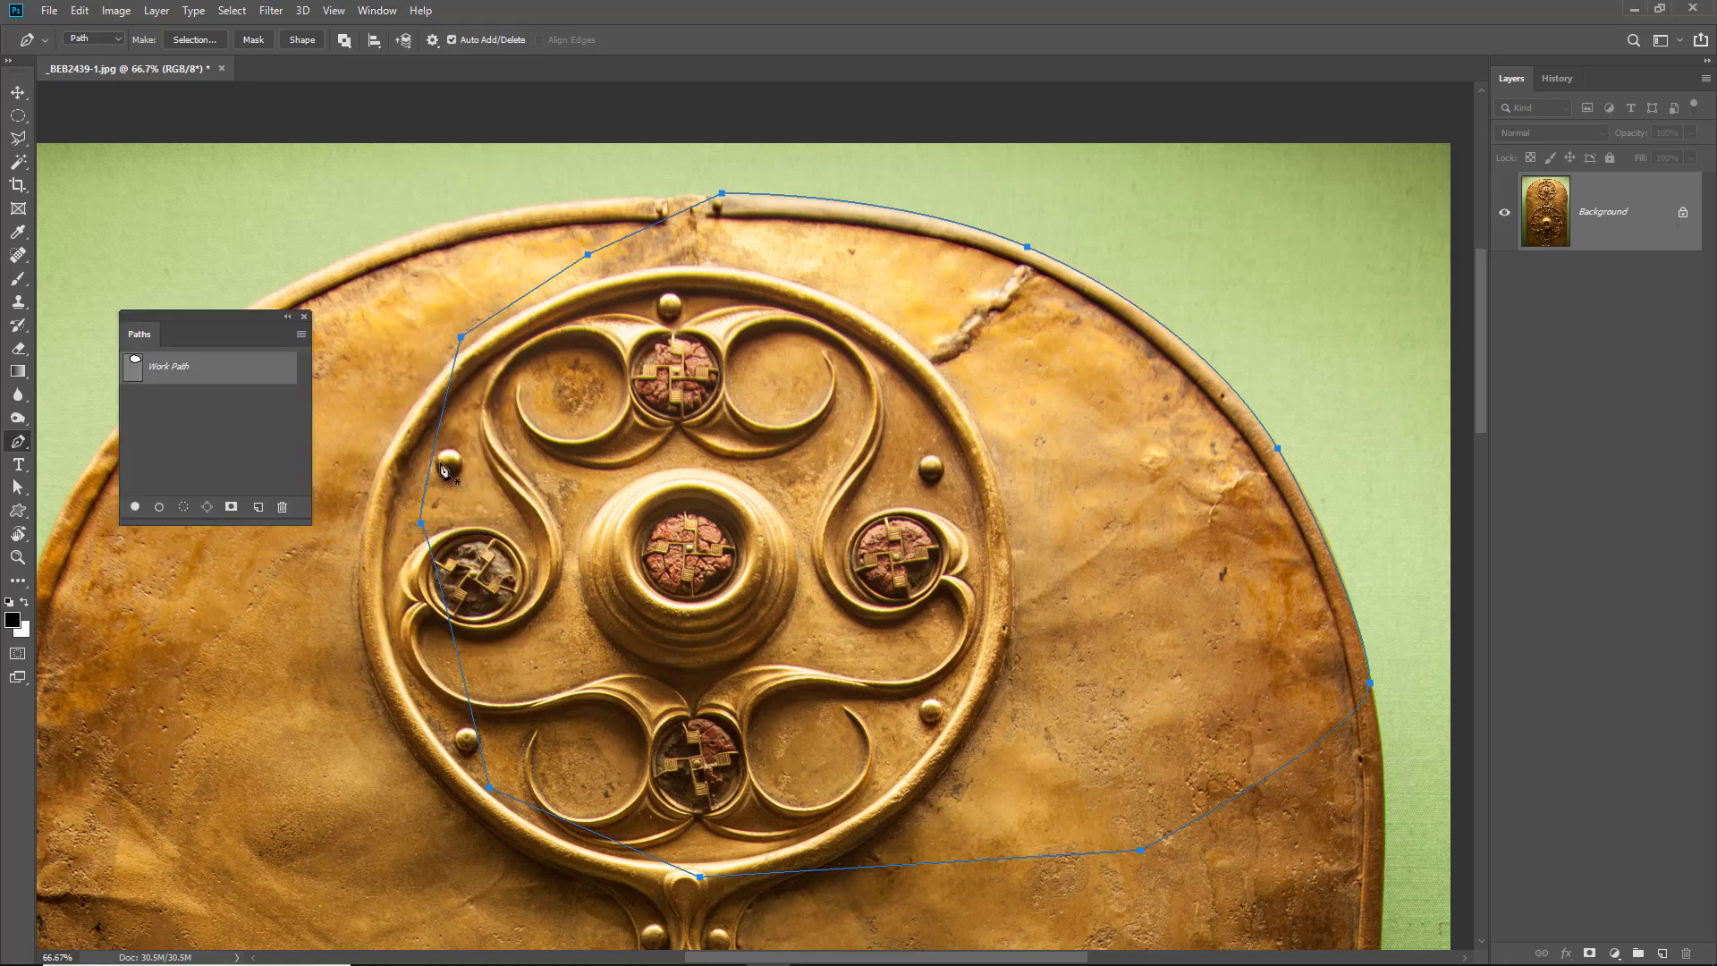
left_click_drag(344, 368, 1600, 86)
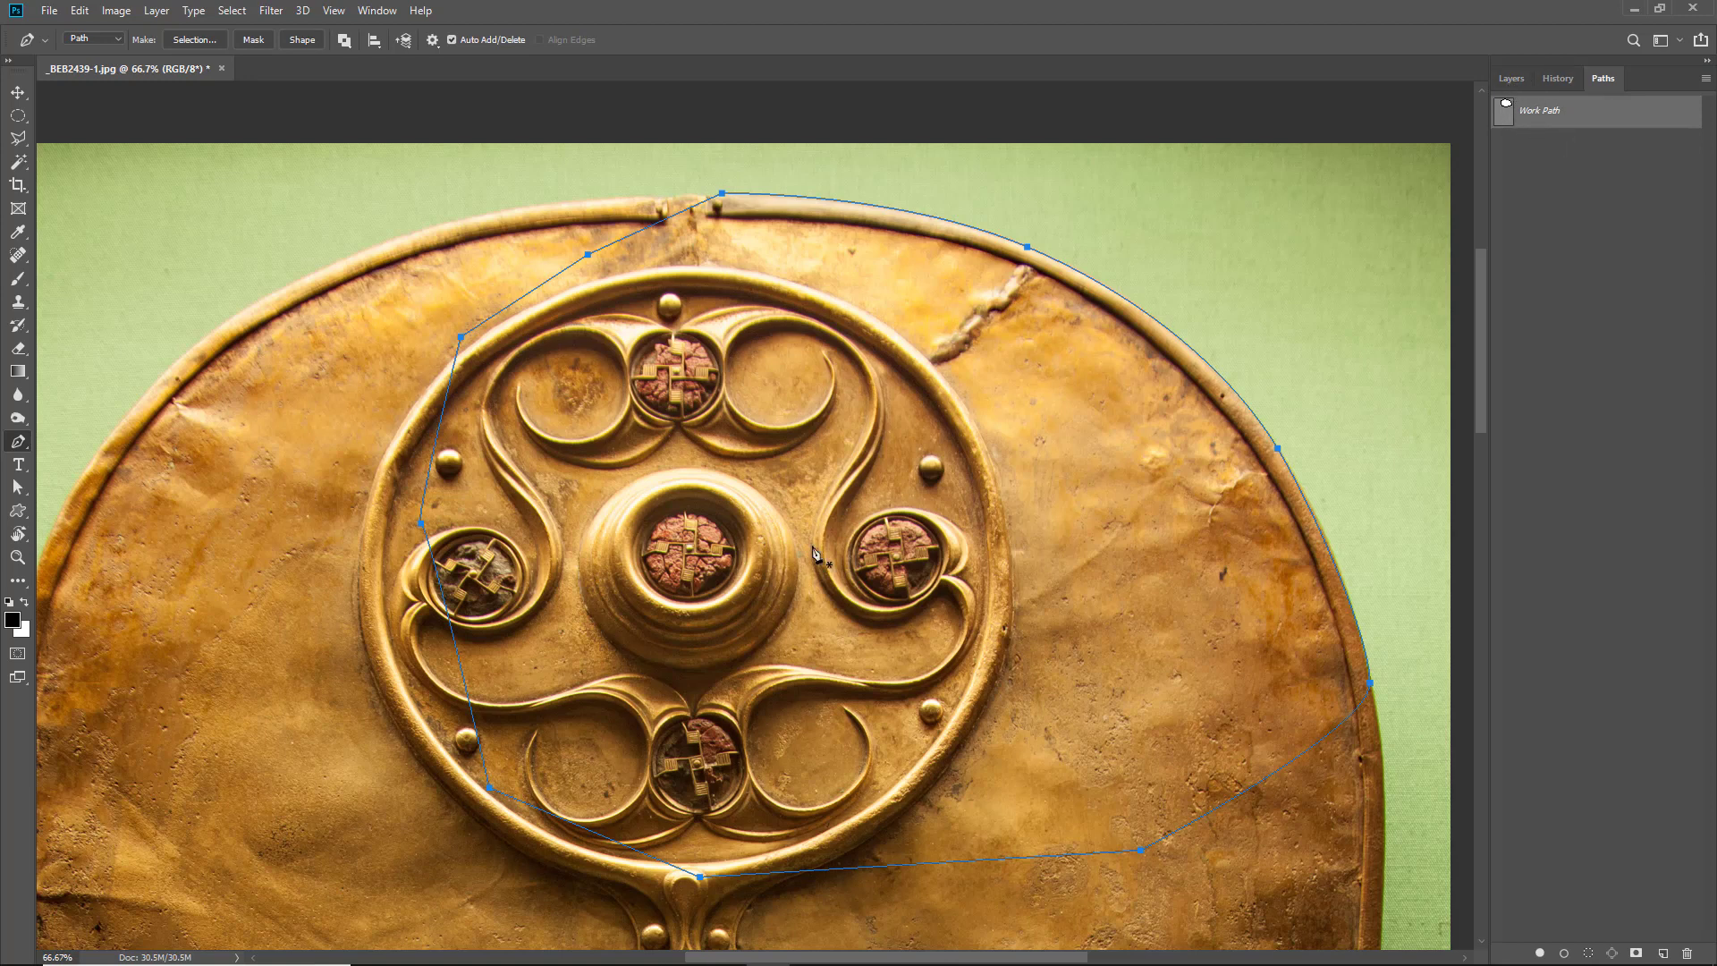
right_click(1607, 113)
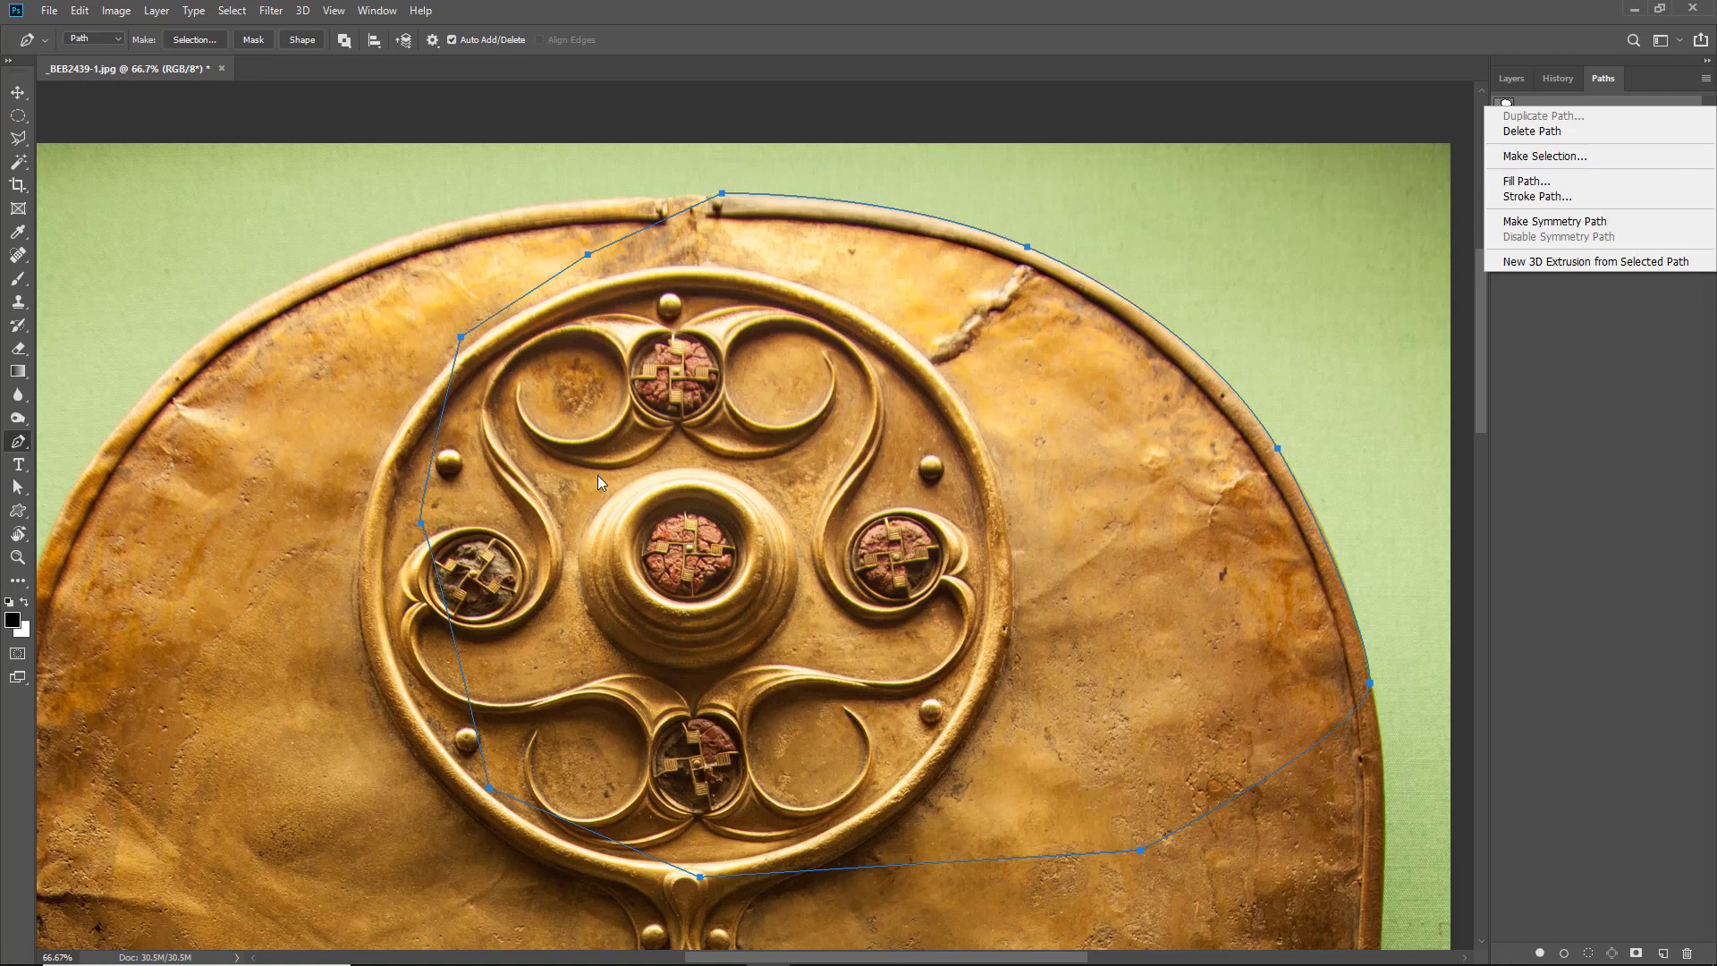
left_click(1033, 42)
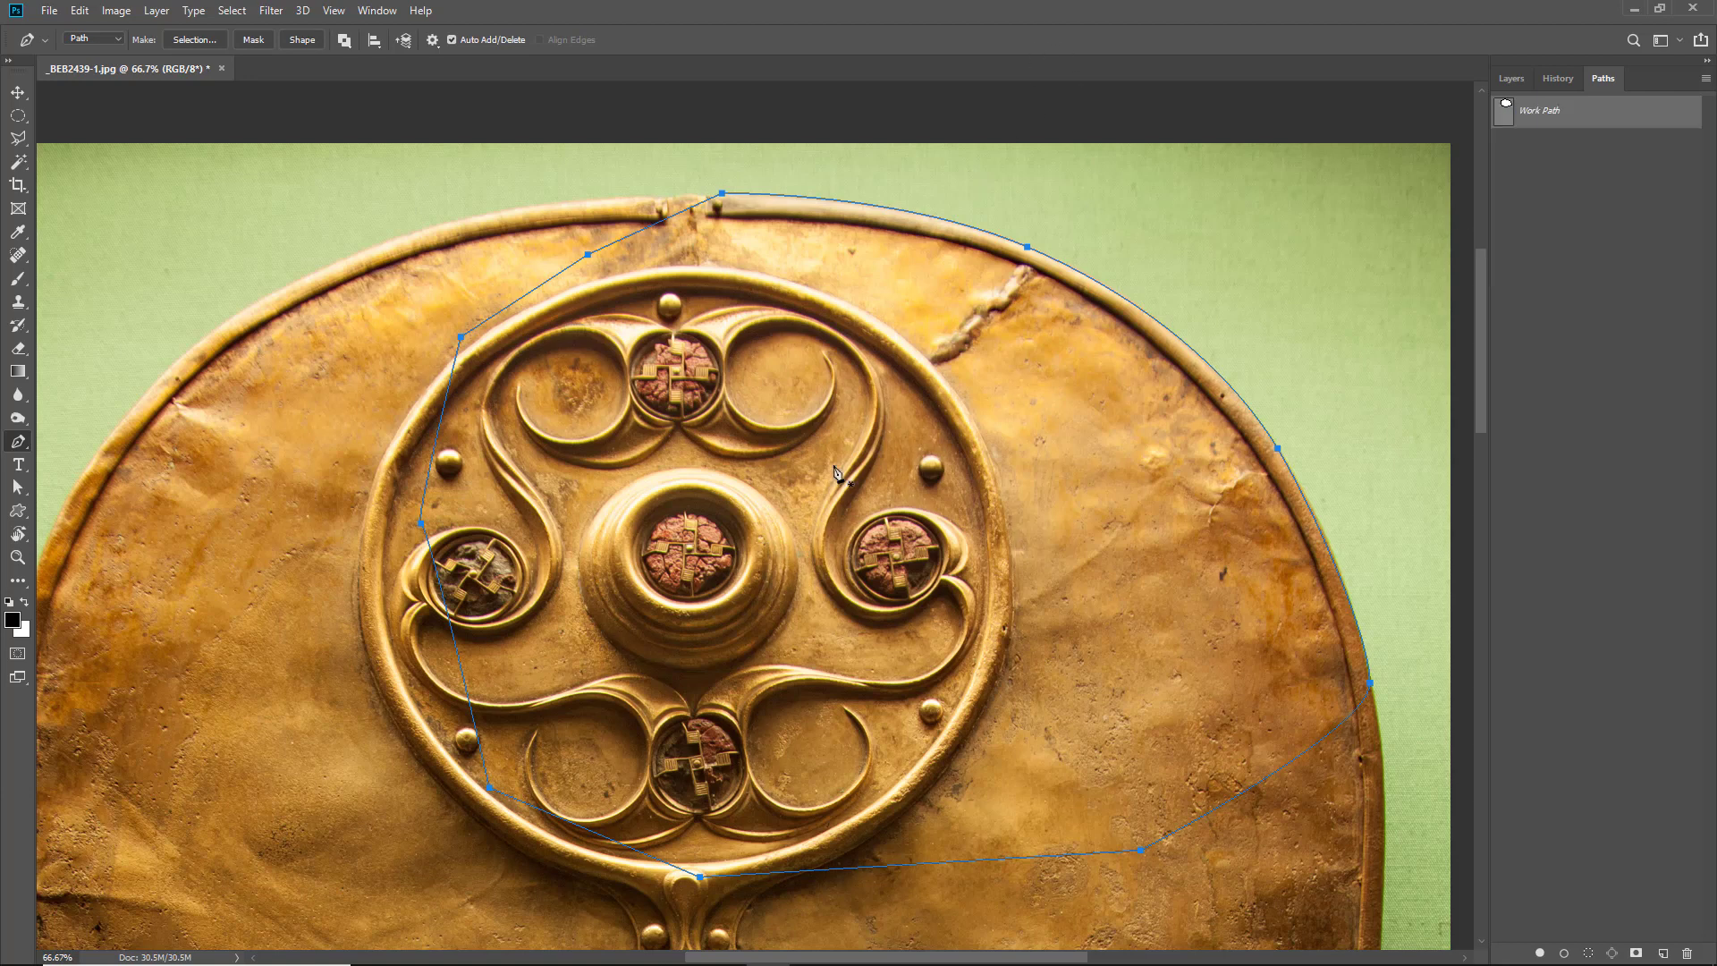
Step: Convert the closed path into a new anti-aliased selection with a 0-pixel feather radius, view the whole image, and deselect
right_click(1053, 539)
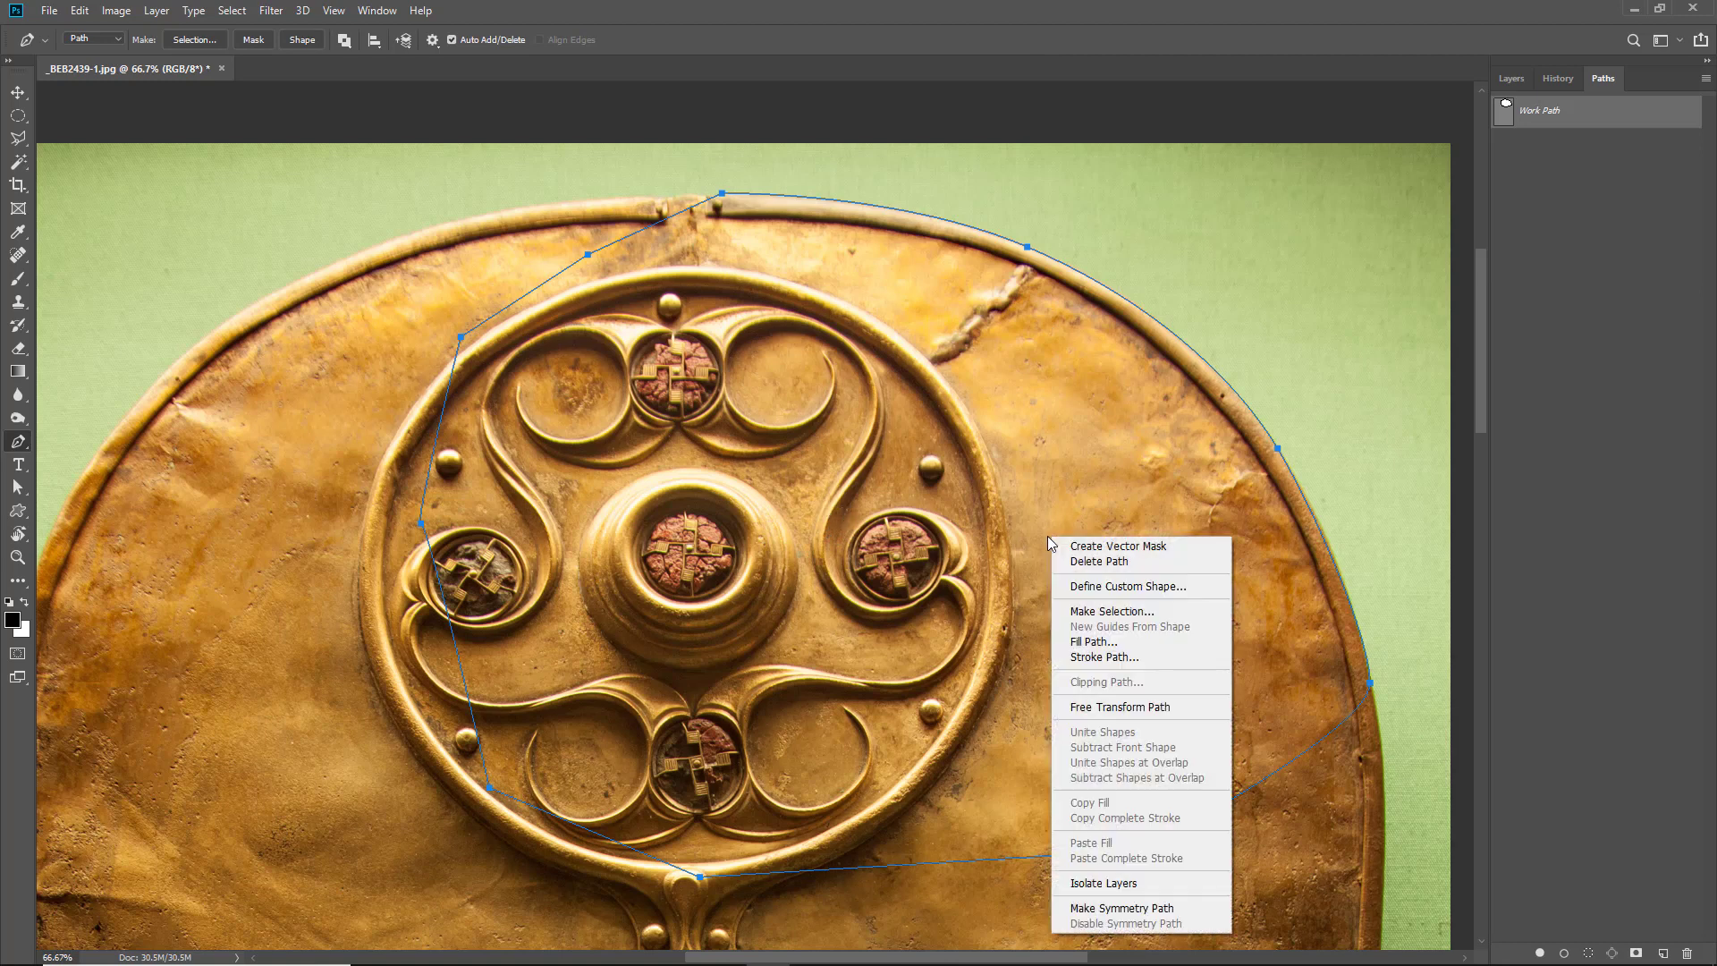
left_click(1081, 613)
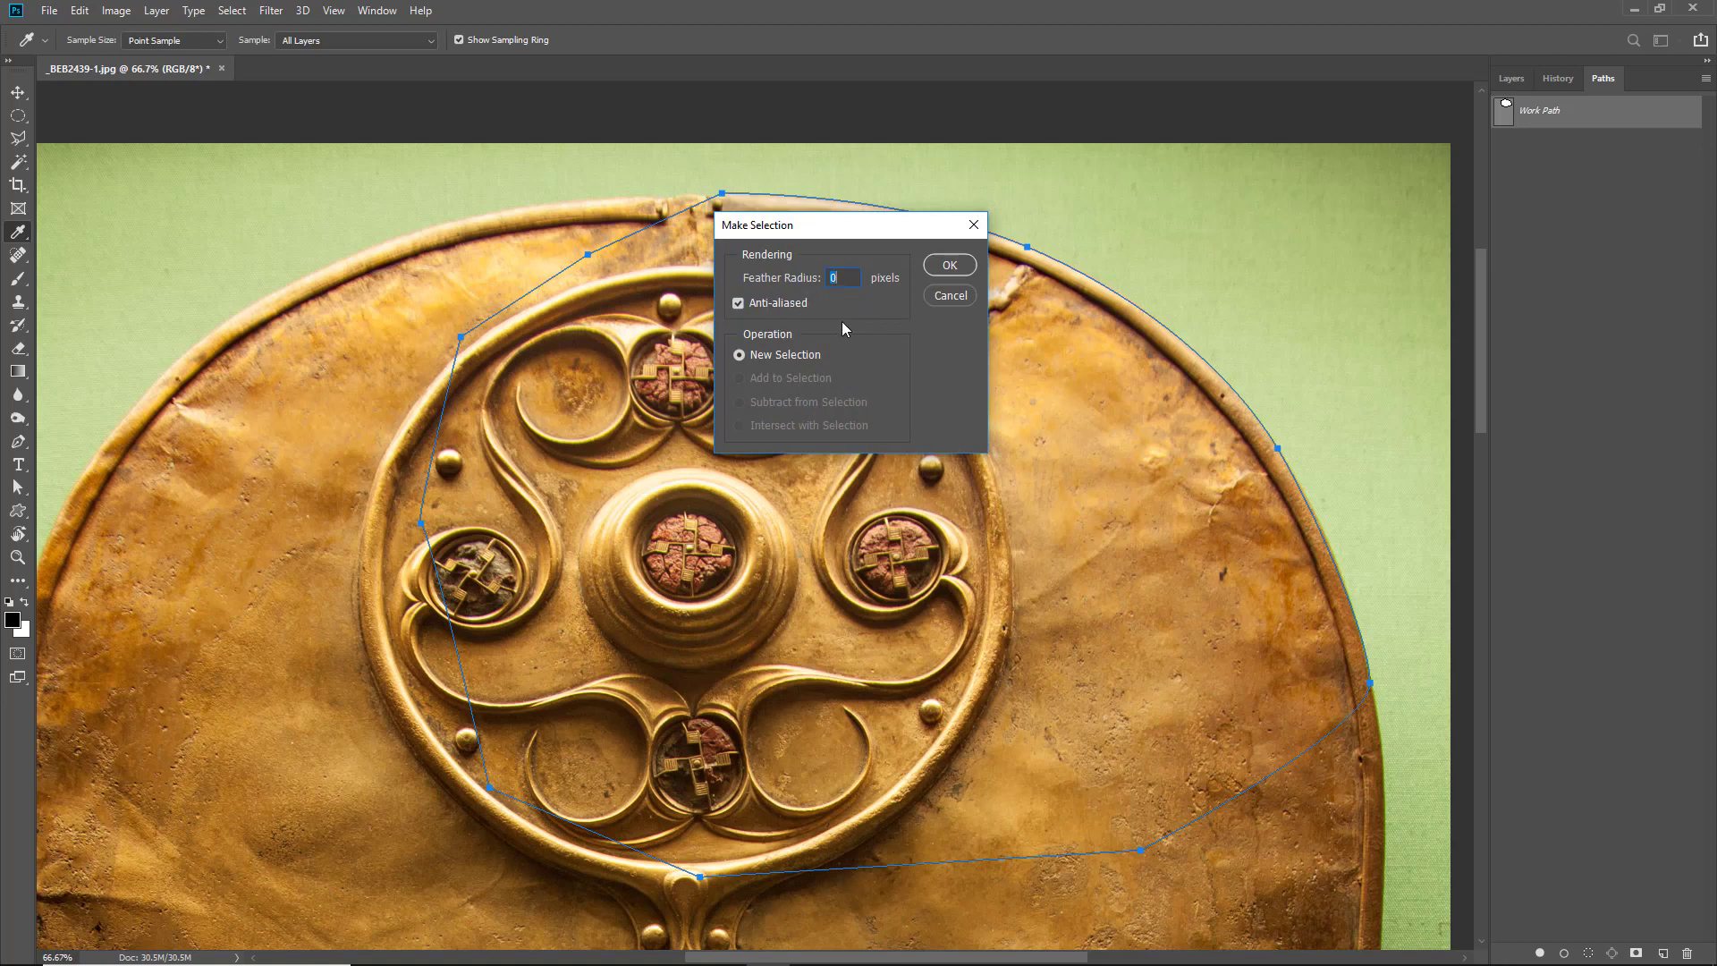
left_click(954, 267)
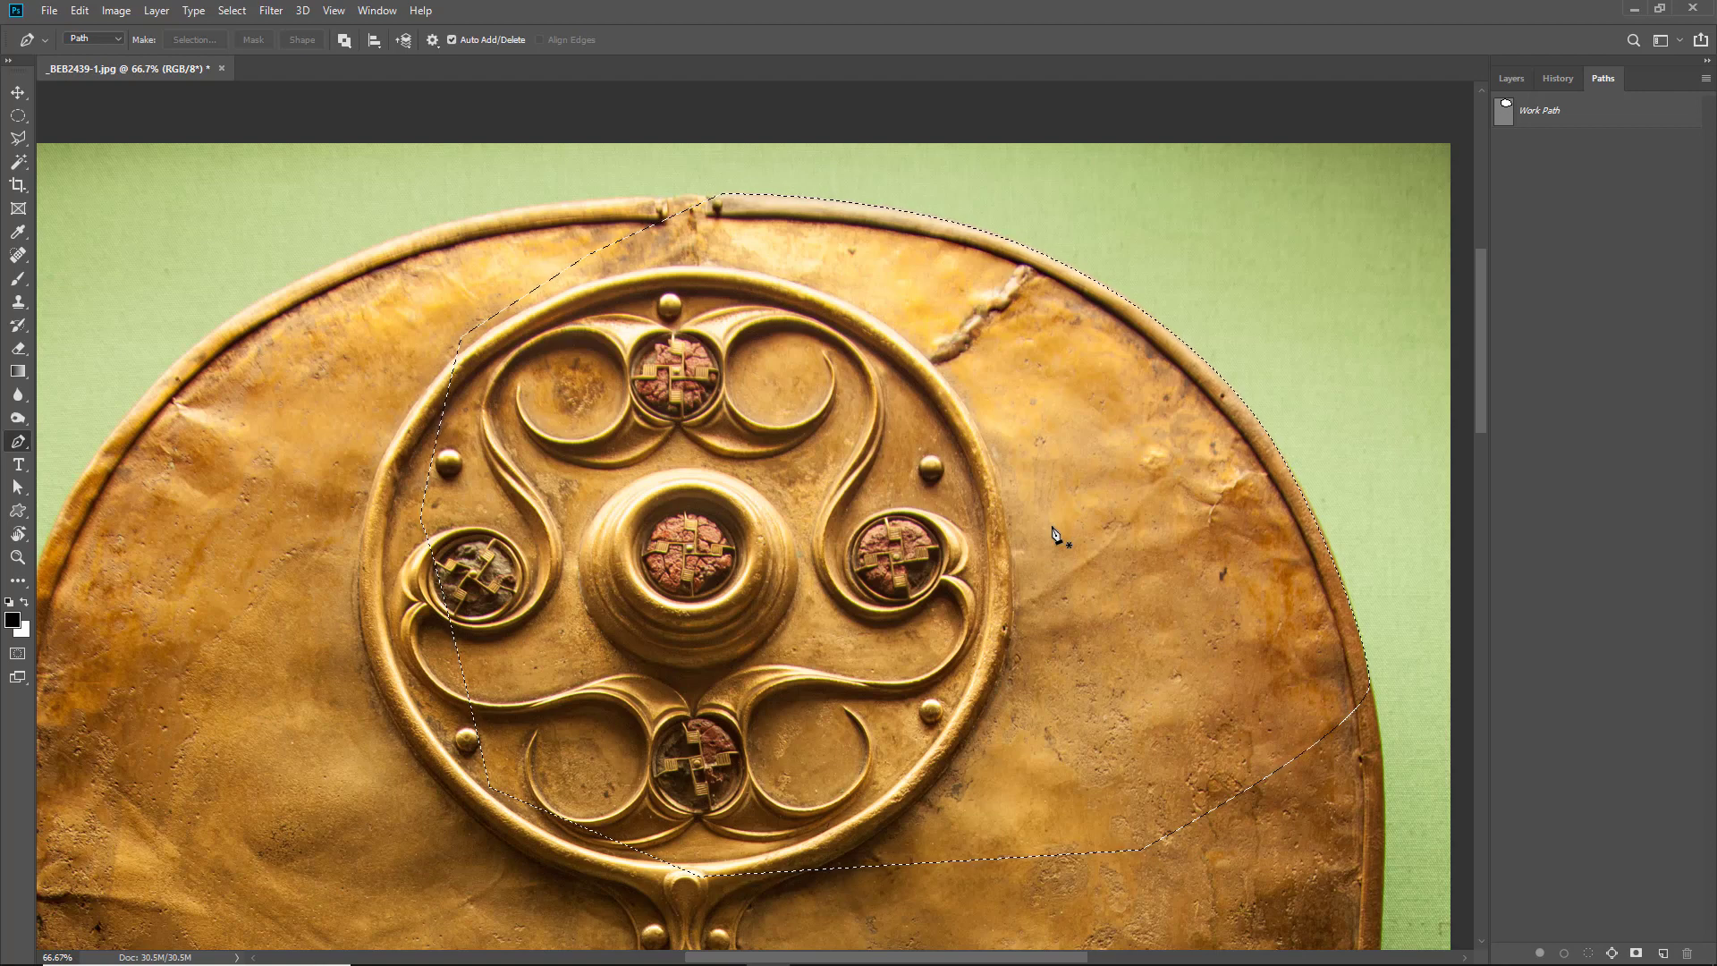
key("ctrl+0")
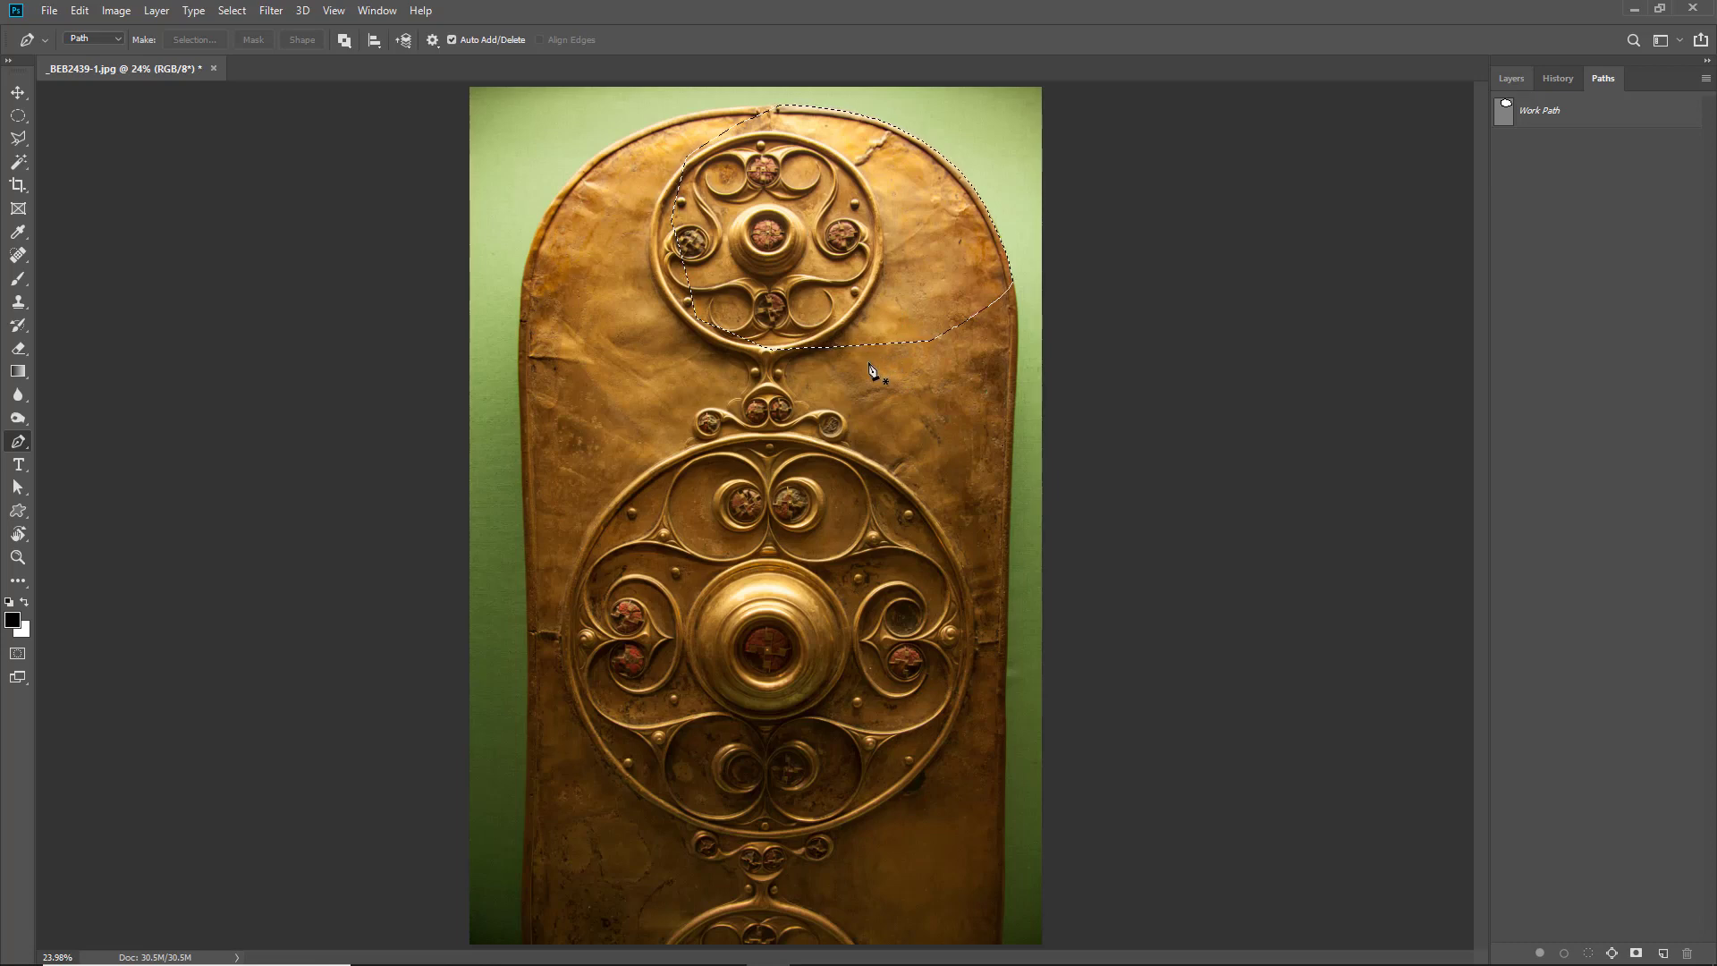
key("ctrl+d")
Step: Make a new anti-aliased selection with a 0-pixel feather radius from the stored Work Path
left_click(1557, 121)
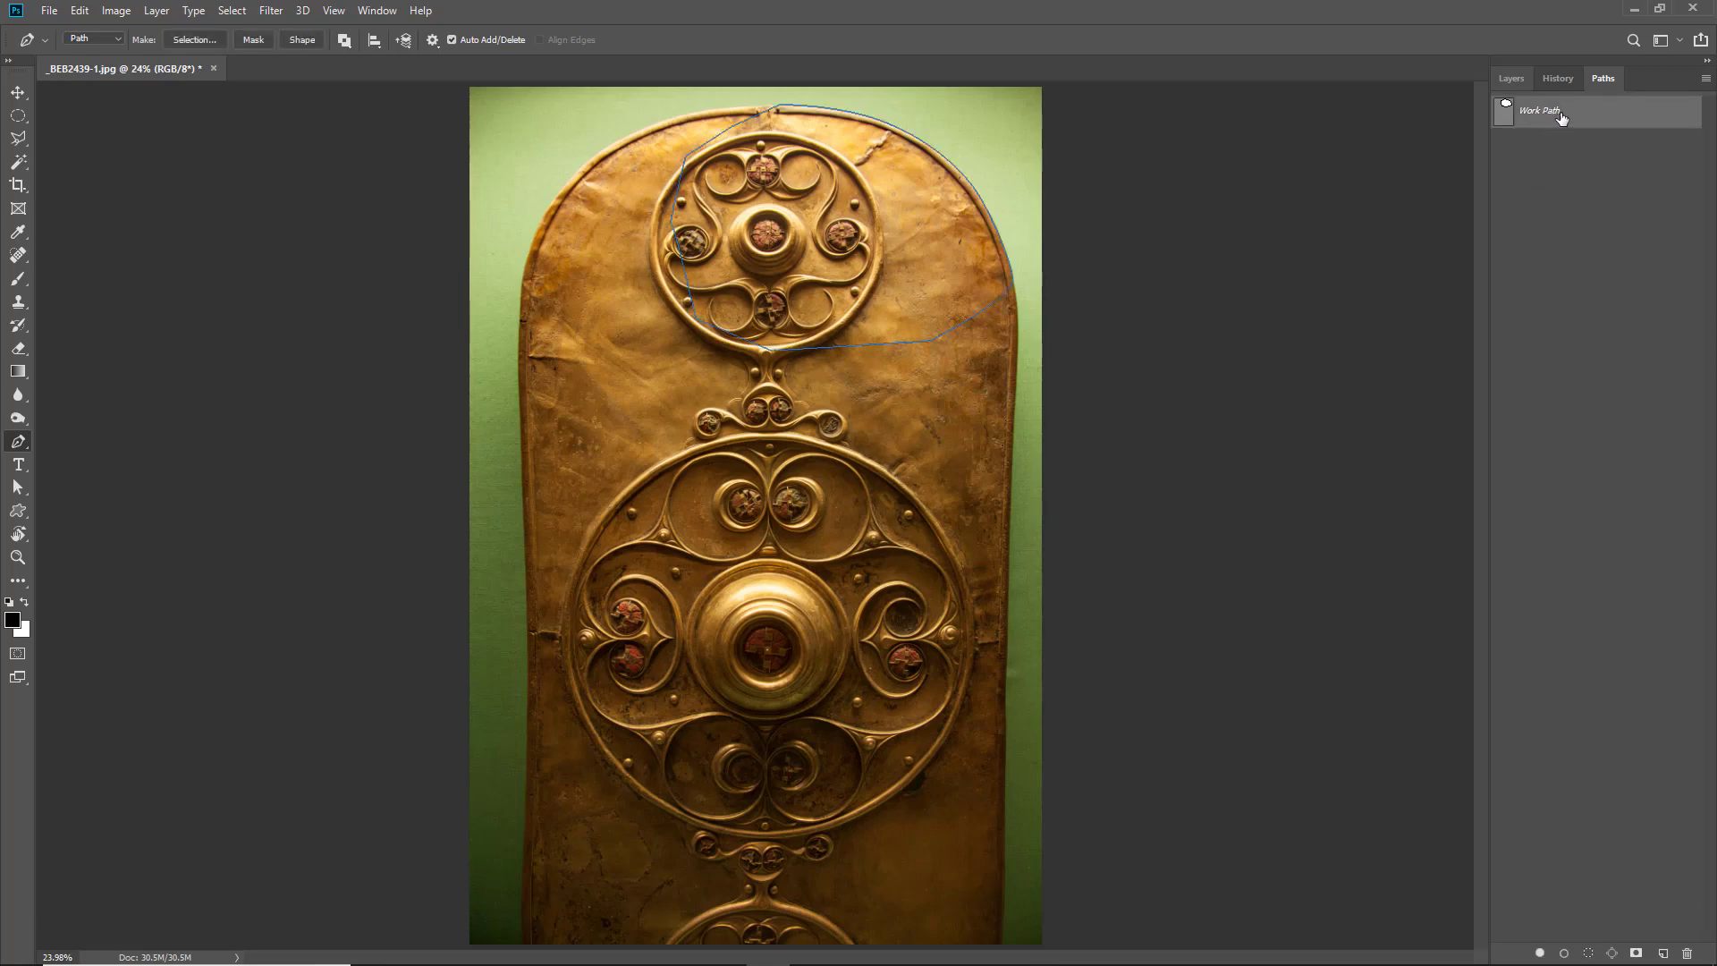
right_click(1586, 113)
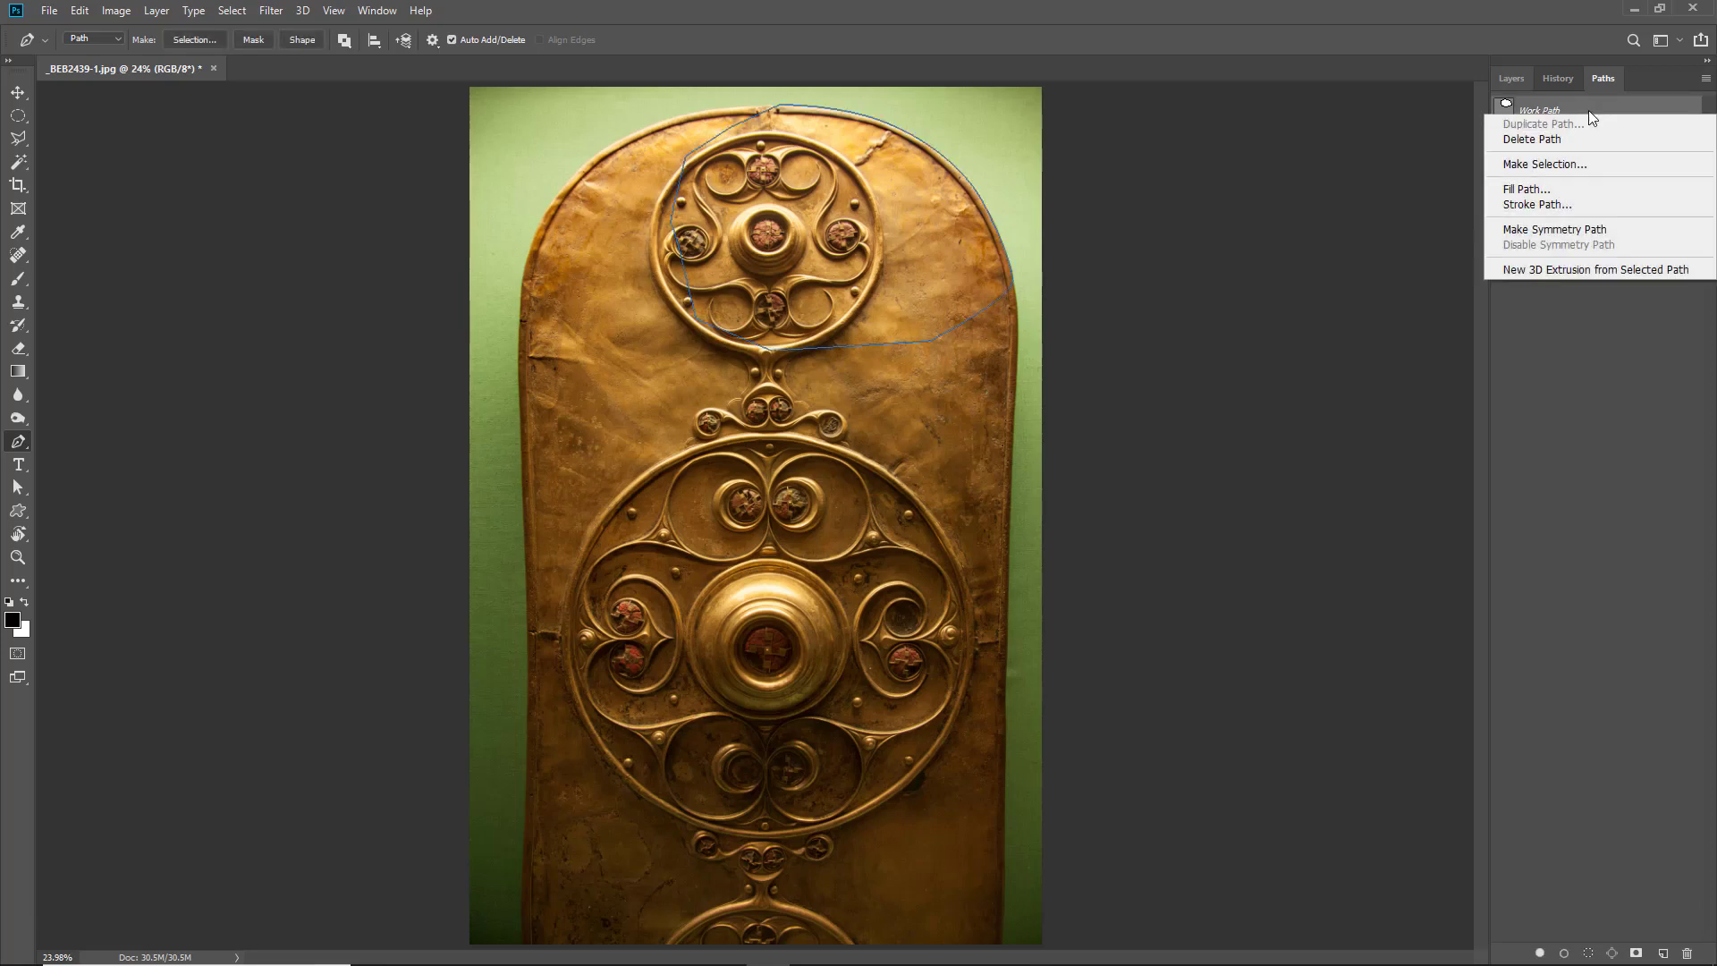
left_click(1545, 164)
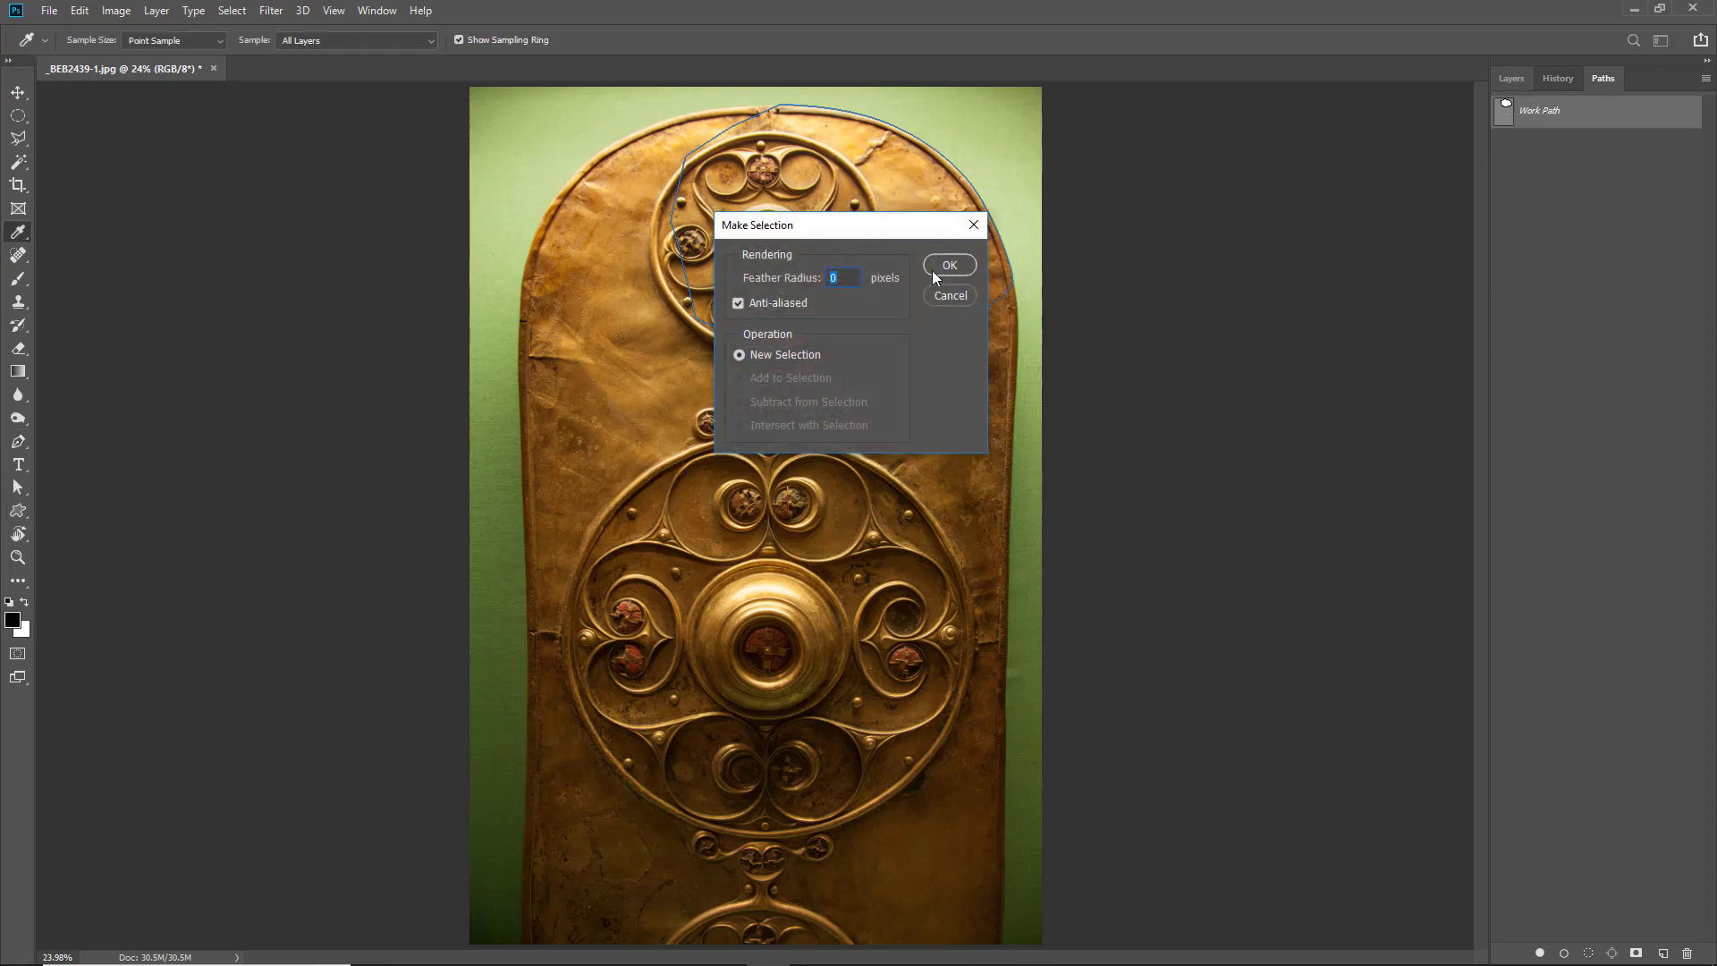
left_click(963, 271)
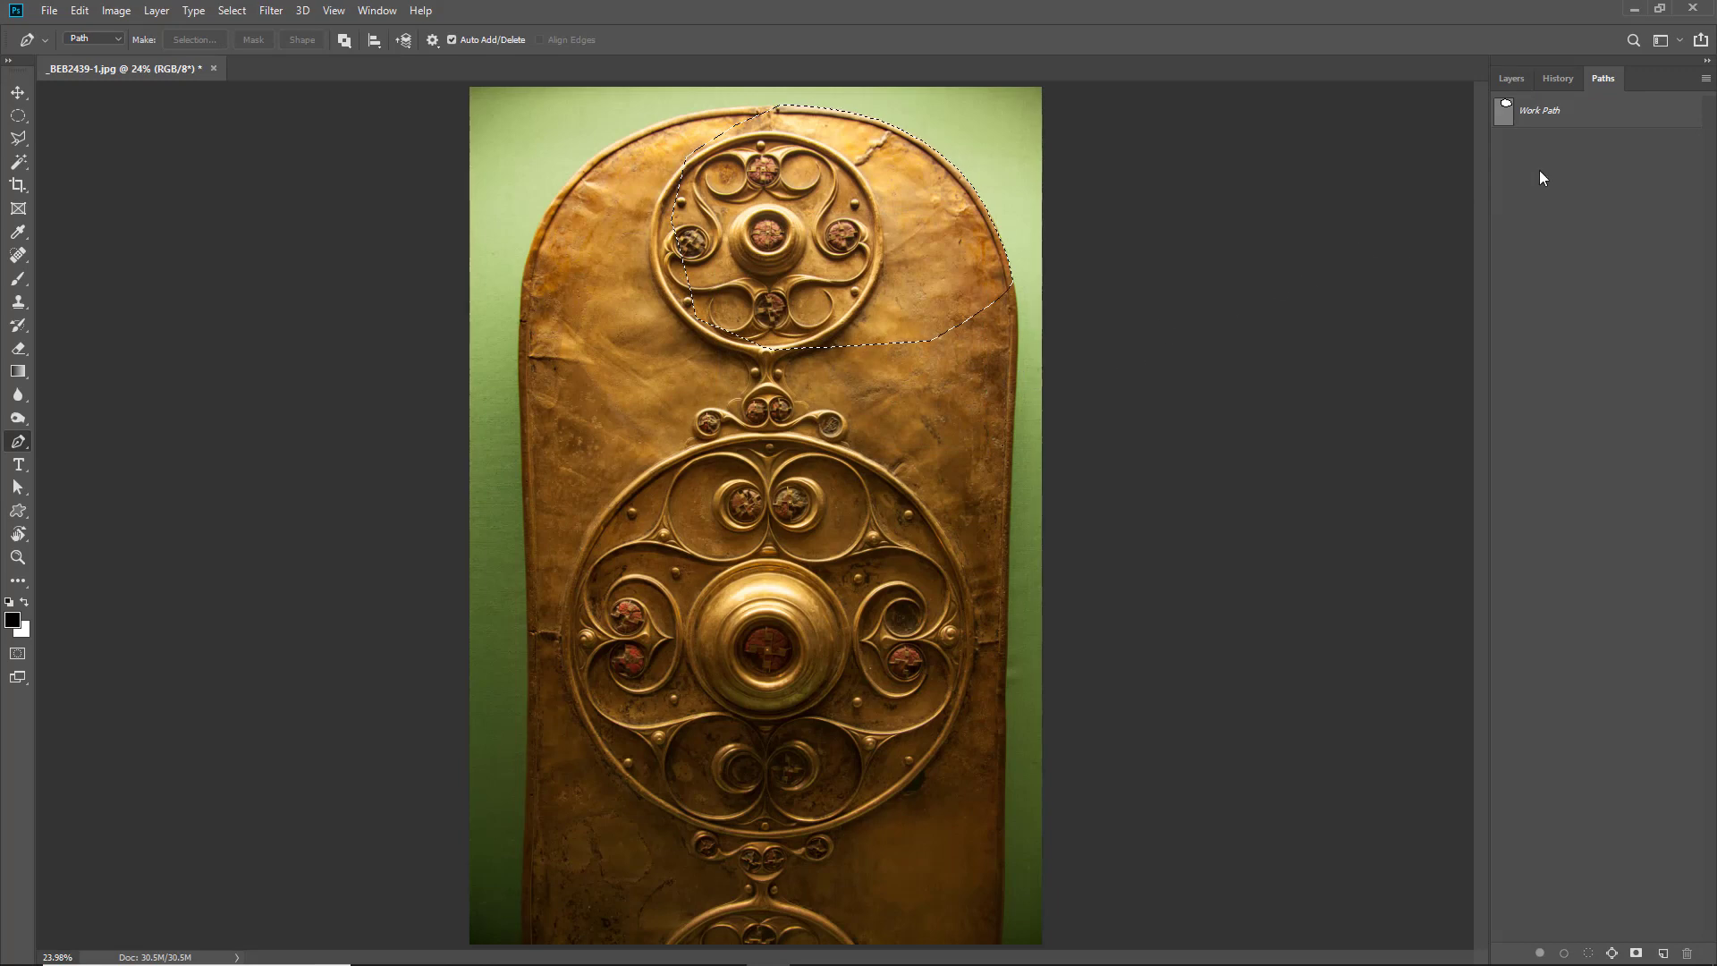
Step: Delete the Work Path and clear the remaining selection on the shield image
left_click(1591, 113)
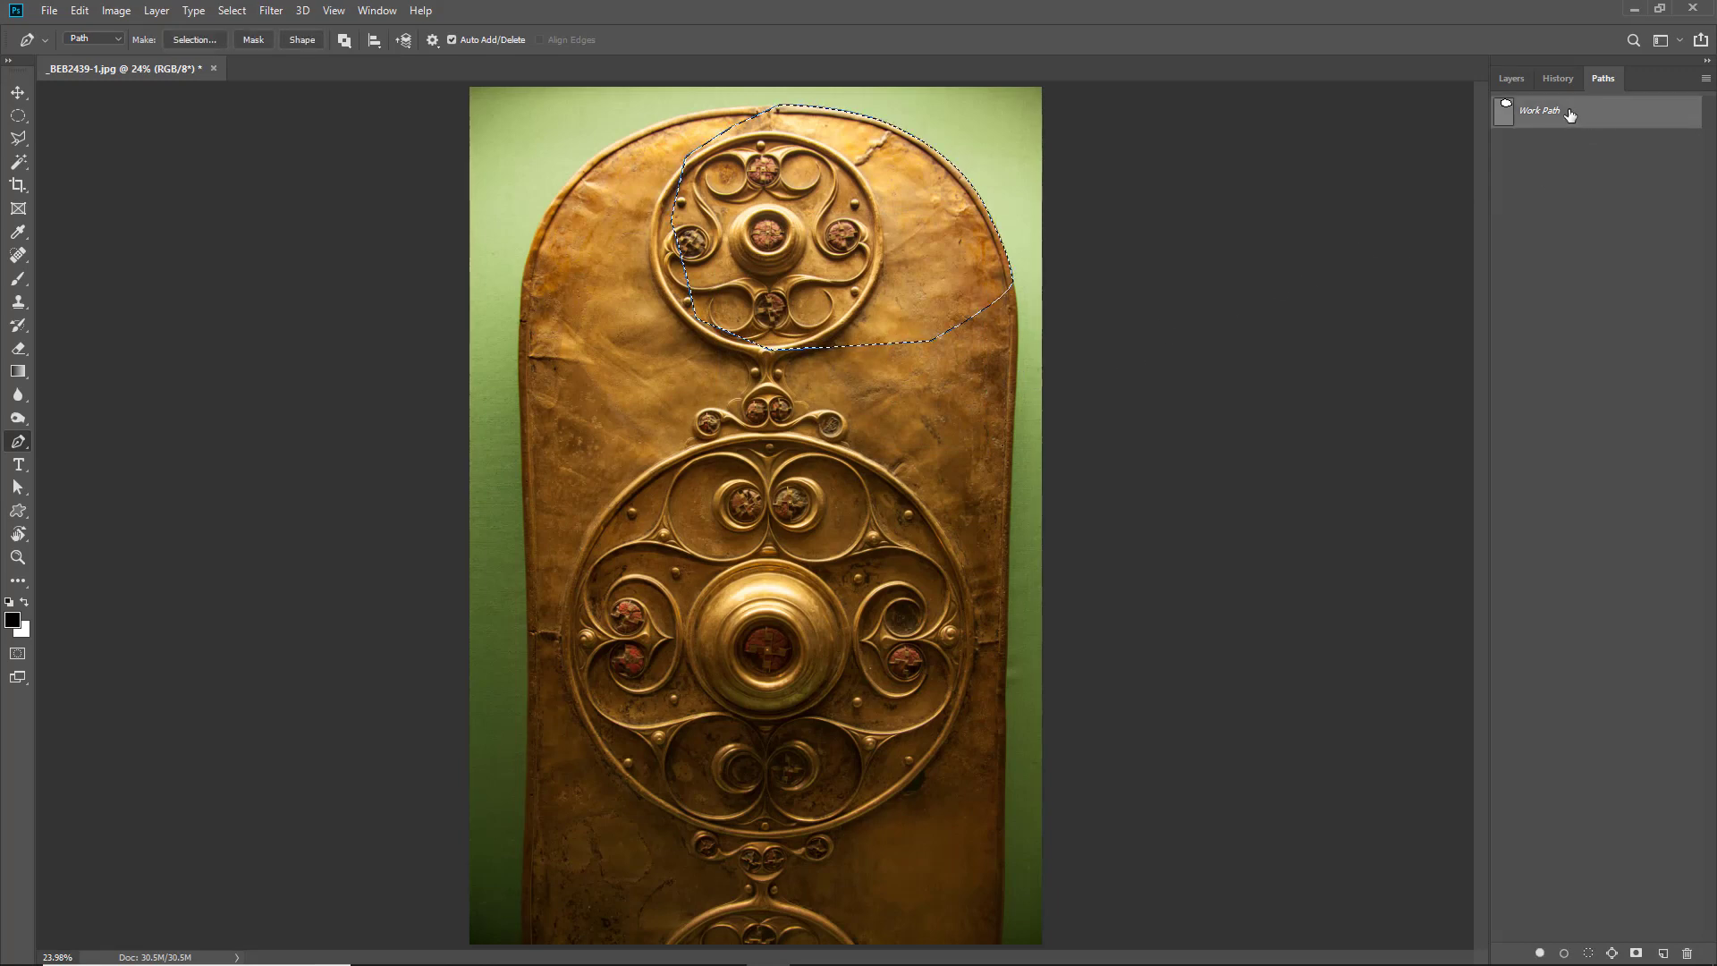
right_click(1574, 111)
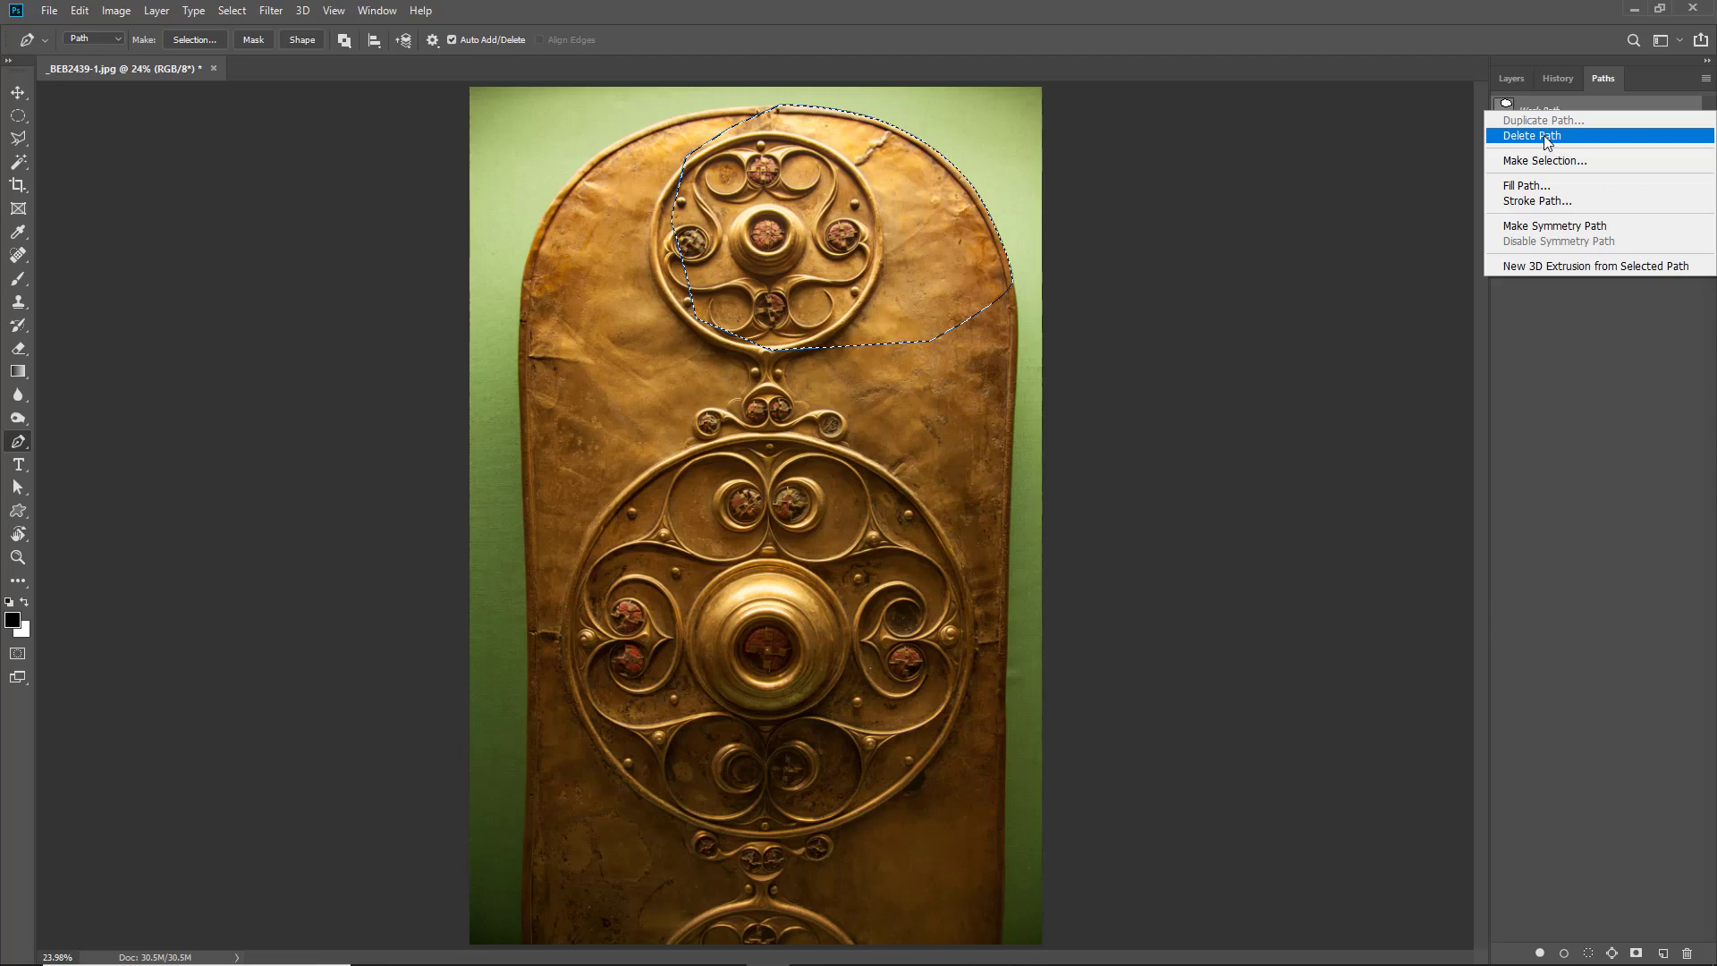
left_click(1547, 138)
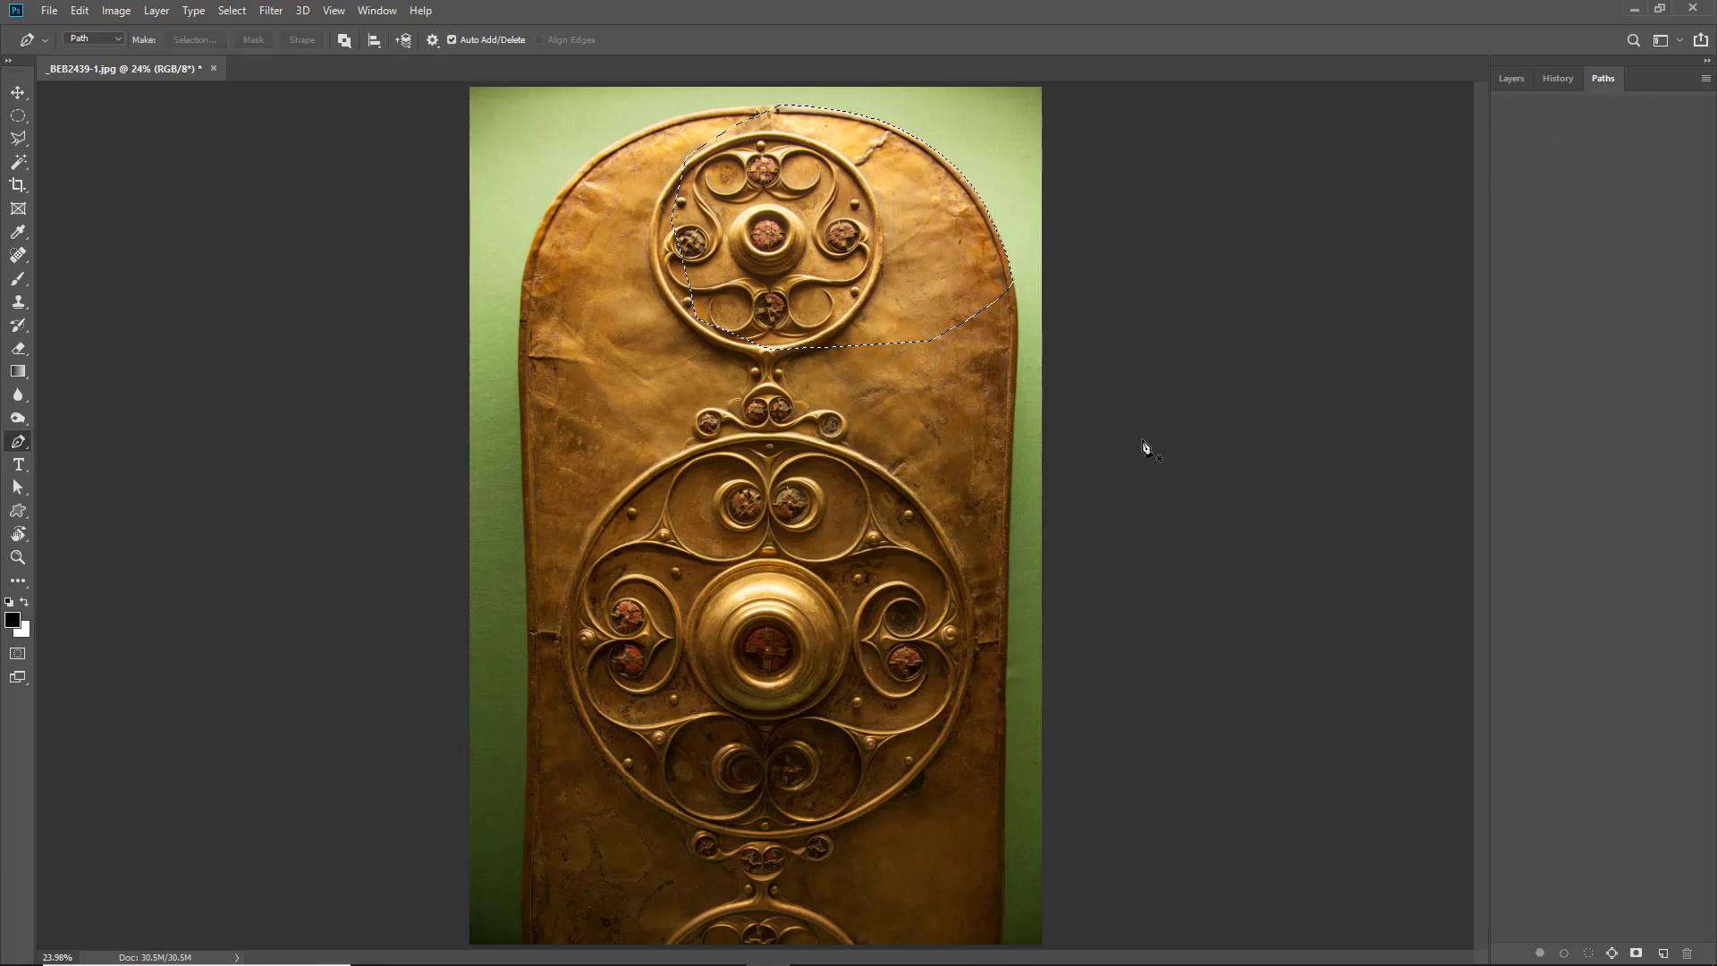
key("ctrl+d")
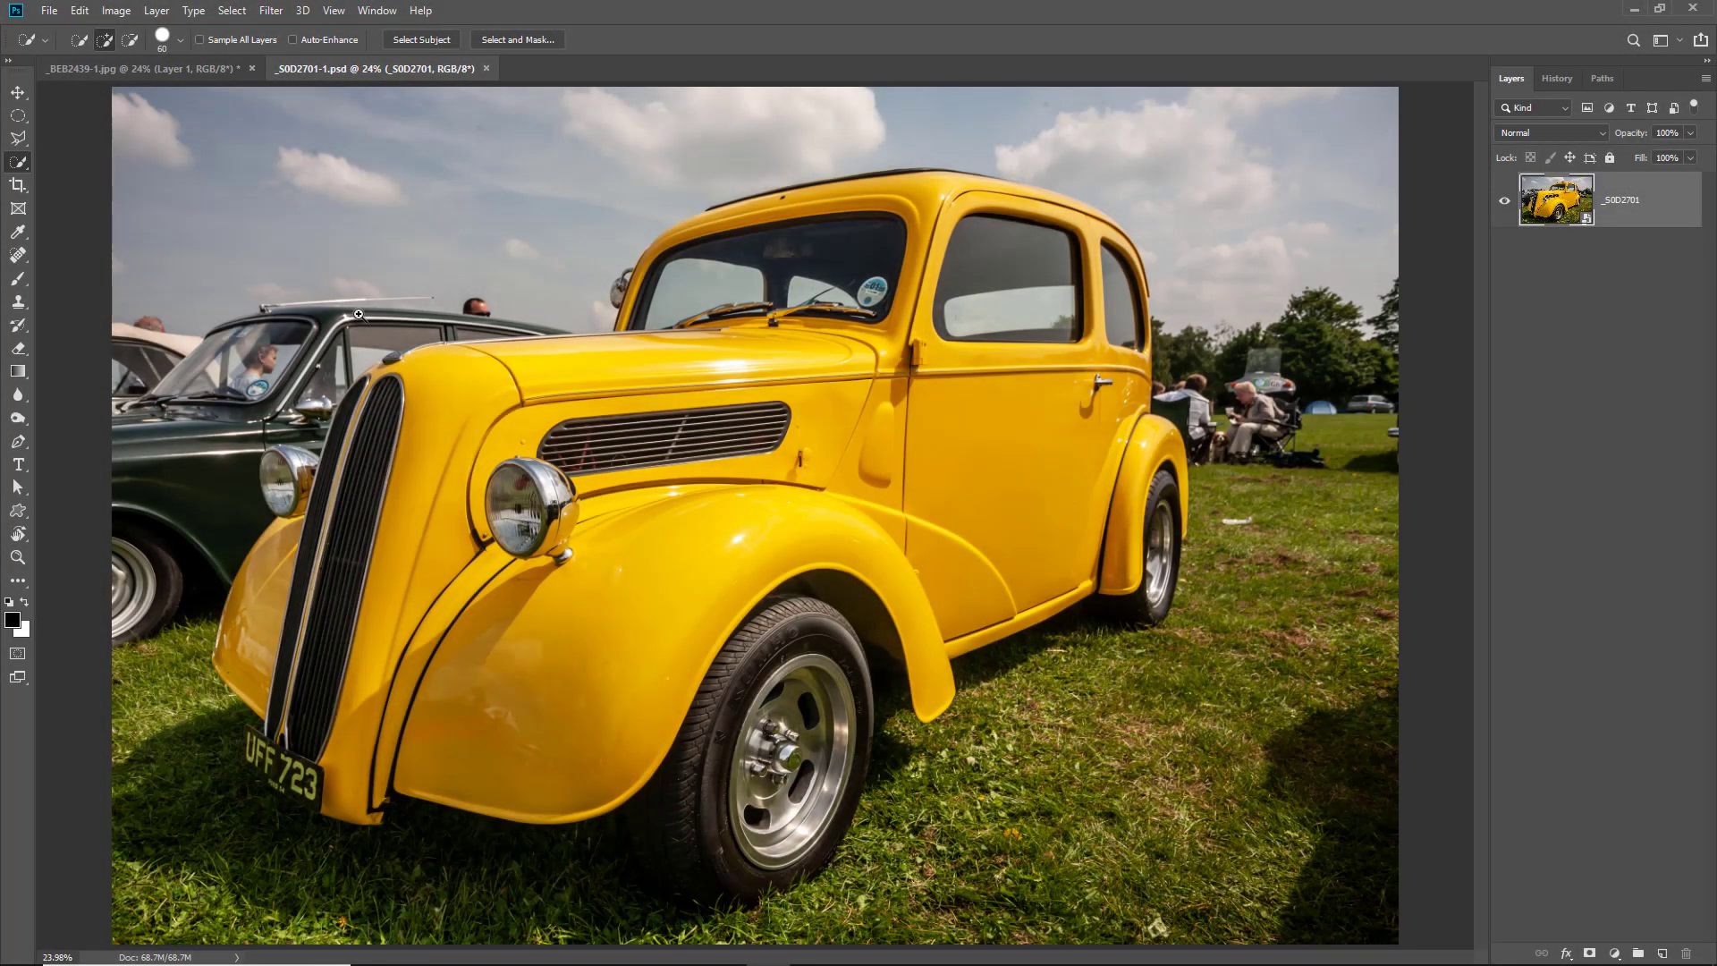
Step: Start a new Pen tool path at the rear edge of the chrome bonnet badge on the yellow car
left_click_drag(343, 308, 496, 424)
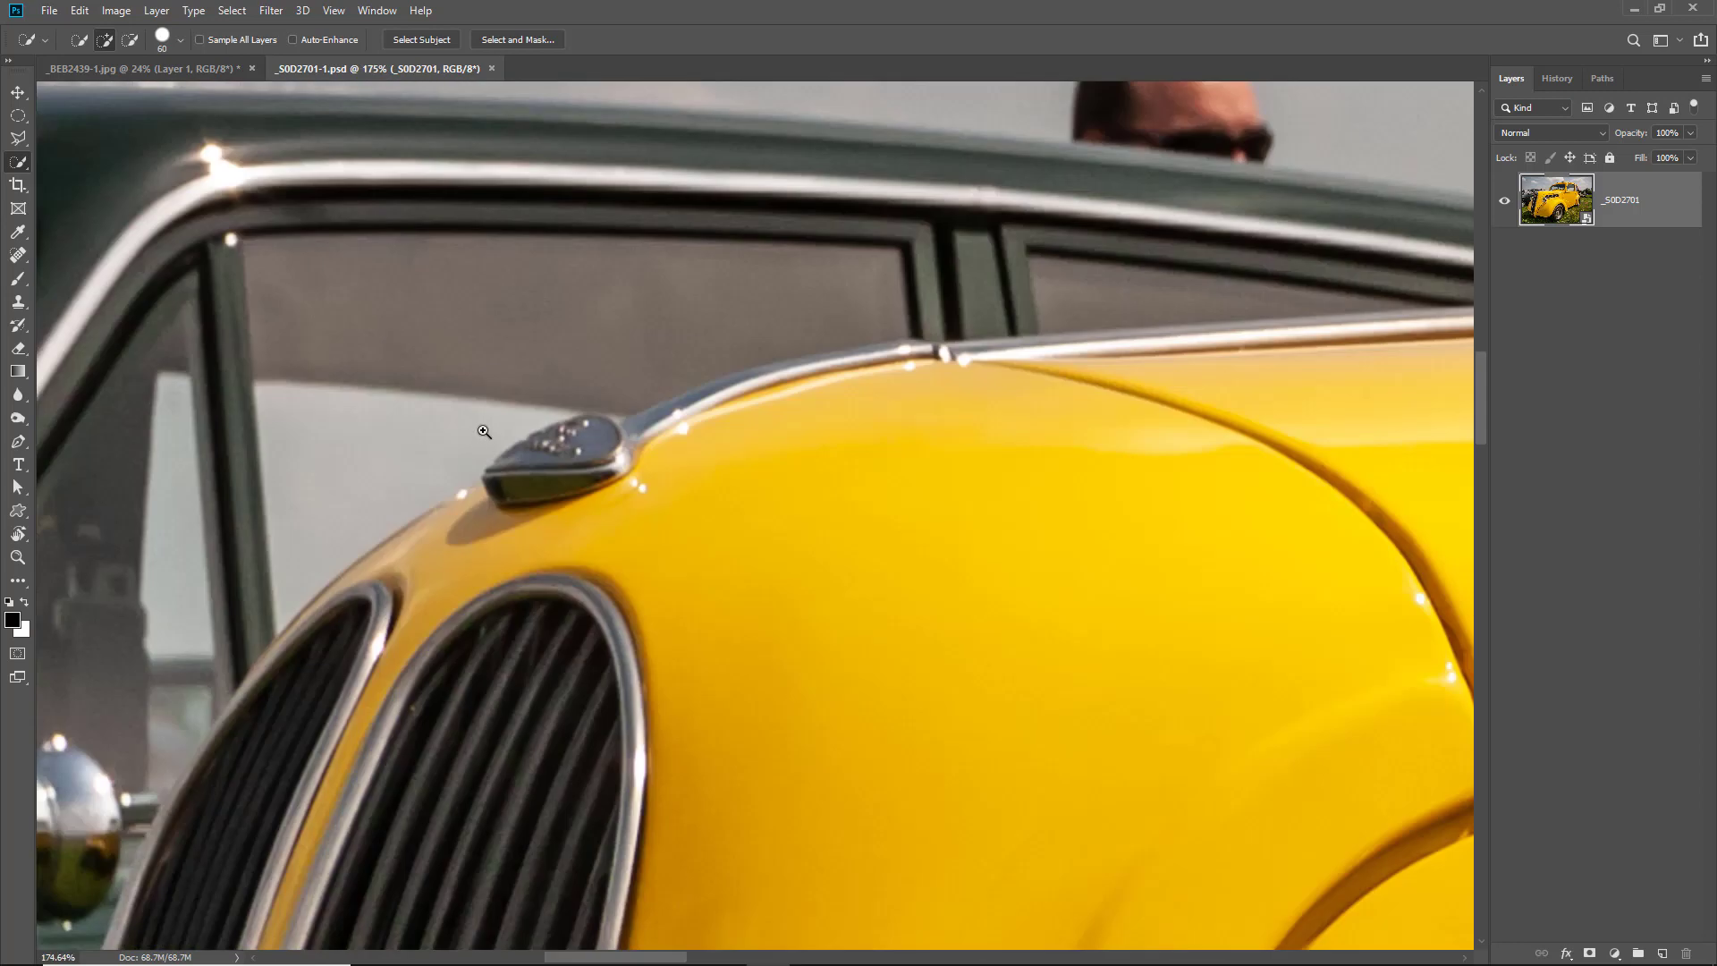
left_click_drag(729, 537, 596, 478)
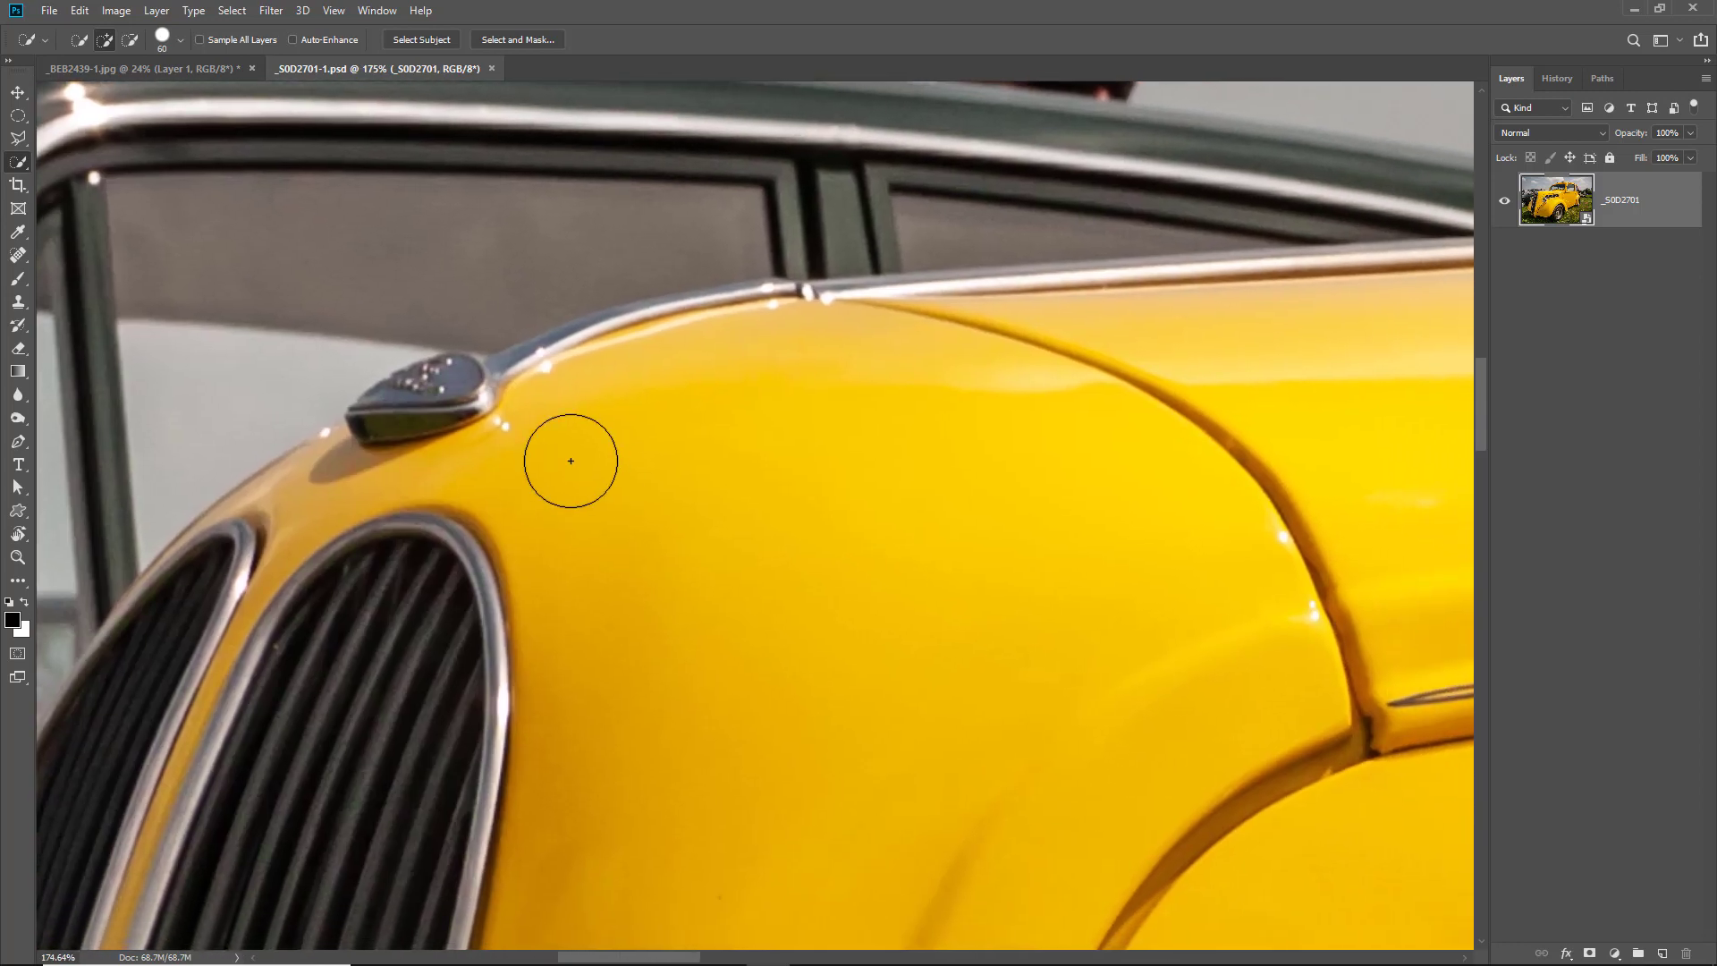
left_click(18, 441)
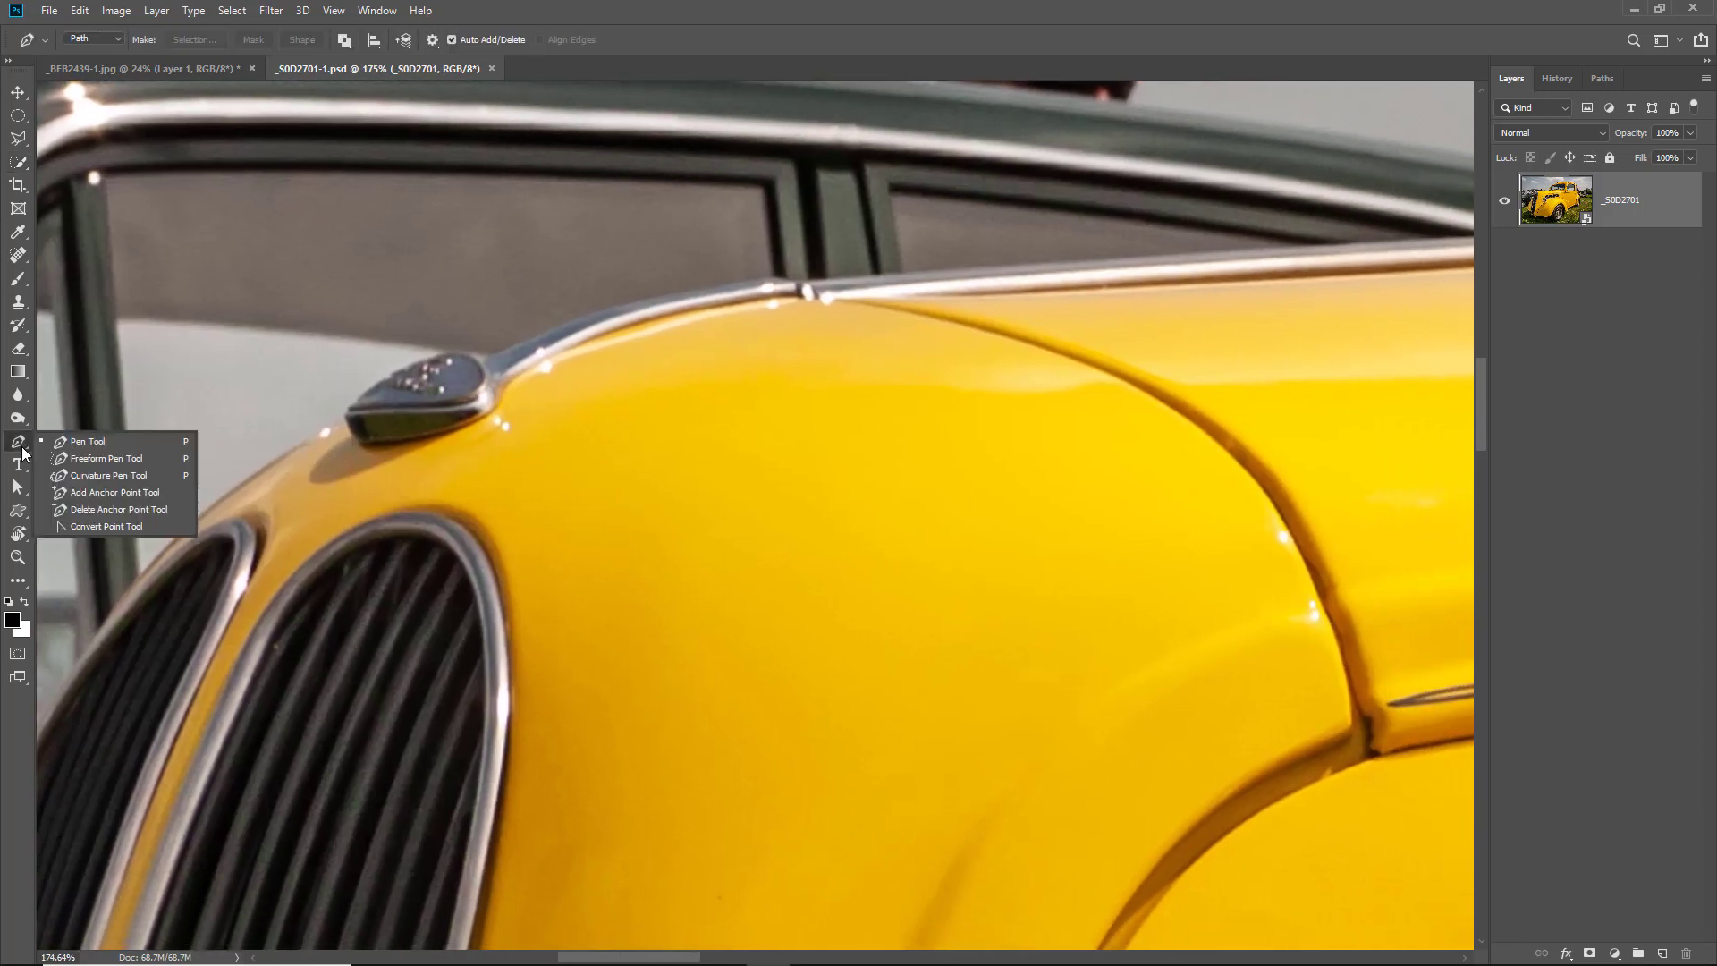
left_click(67, 442)
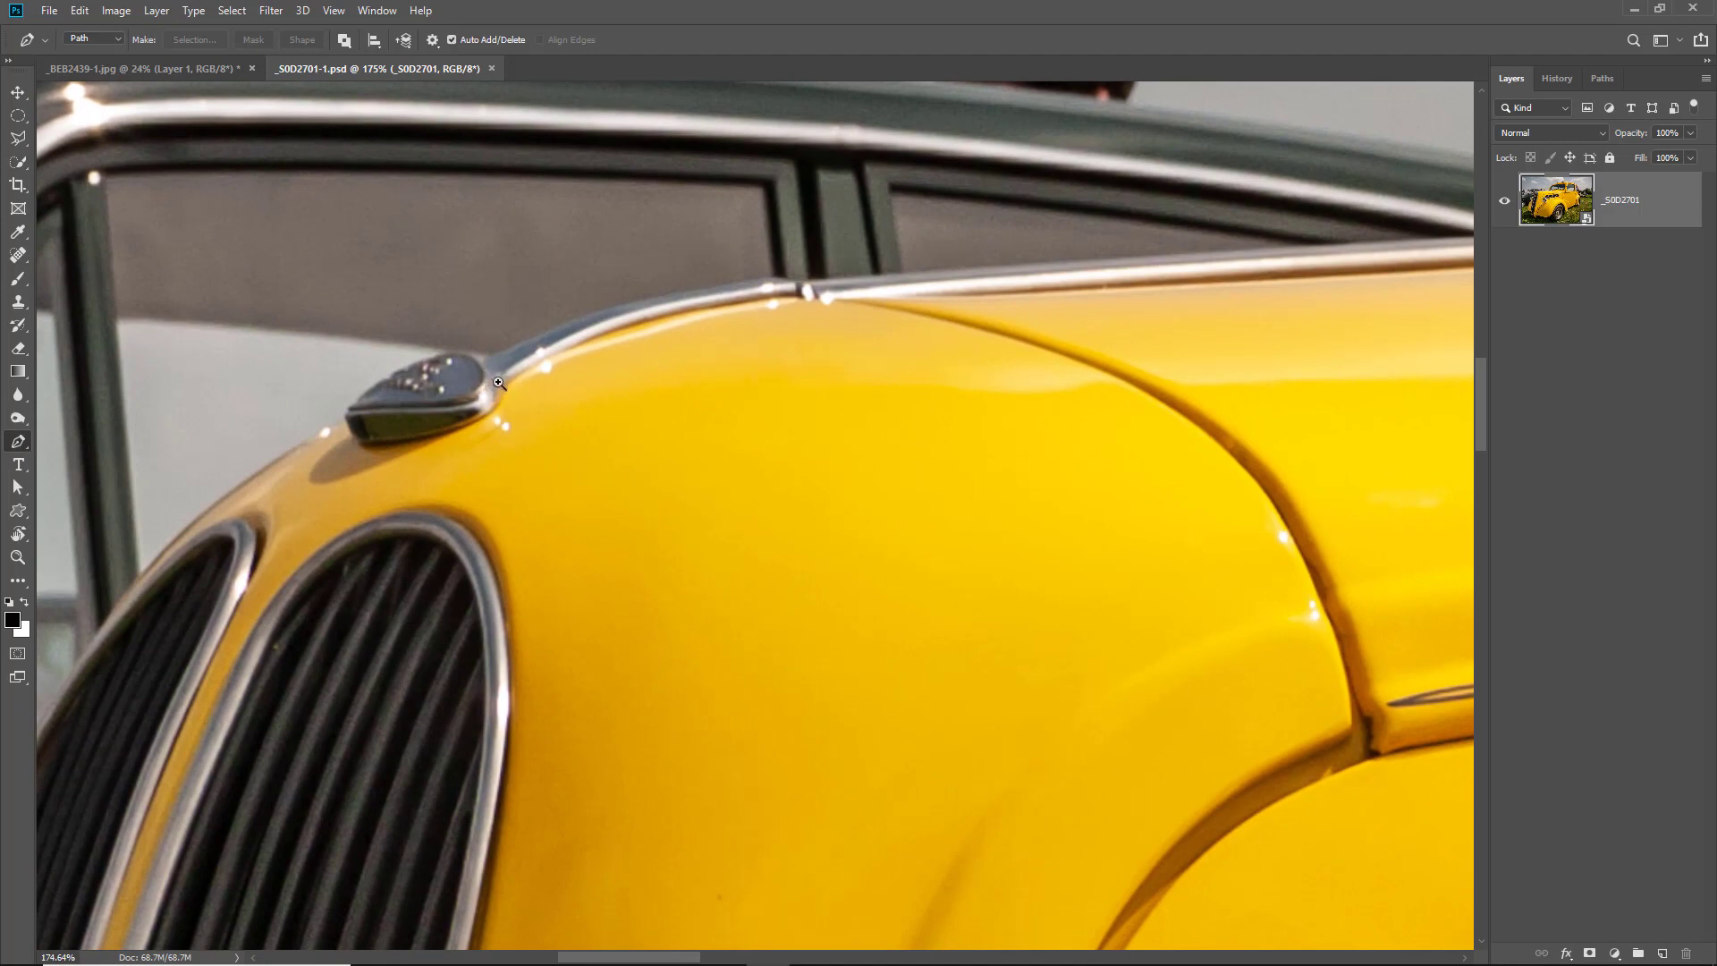
key("ctrl+space")
left_click(517, 382)
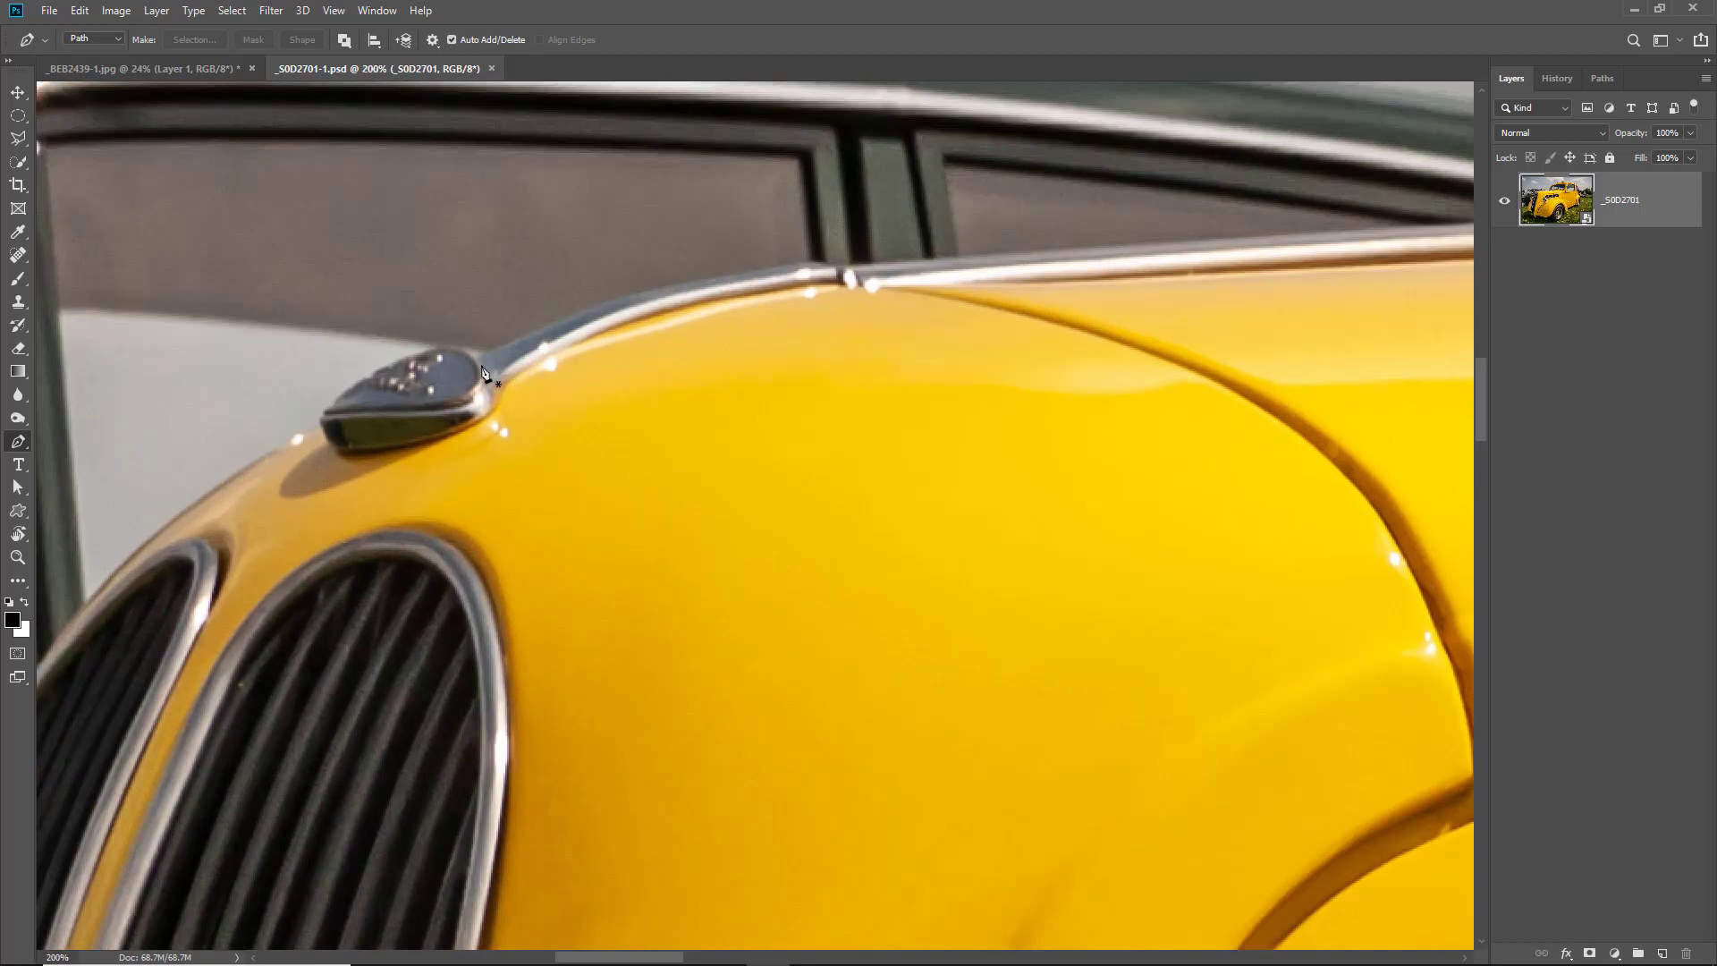
left_click(479, 358)
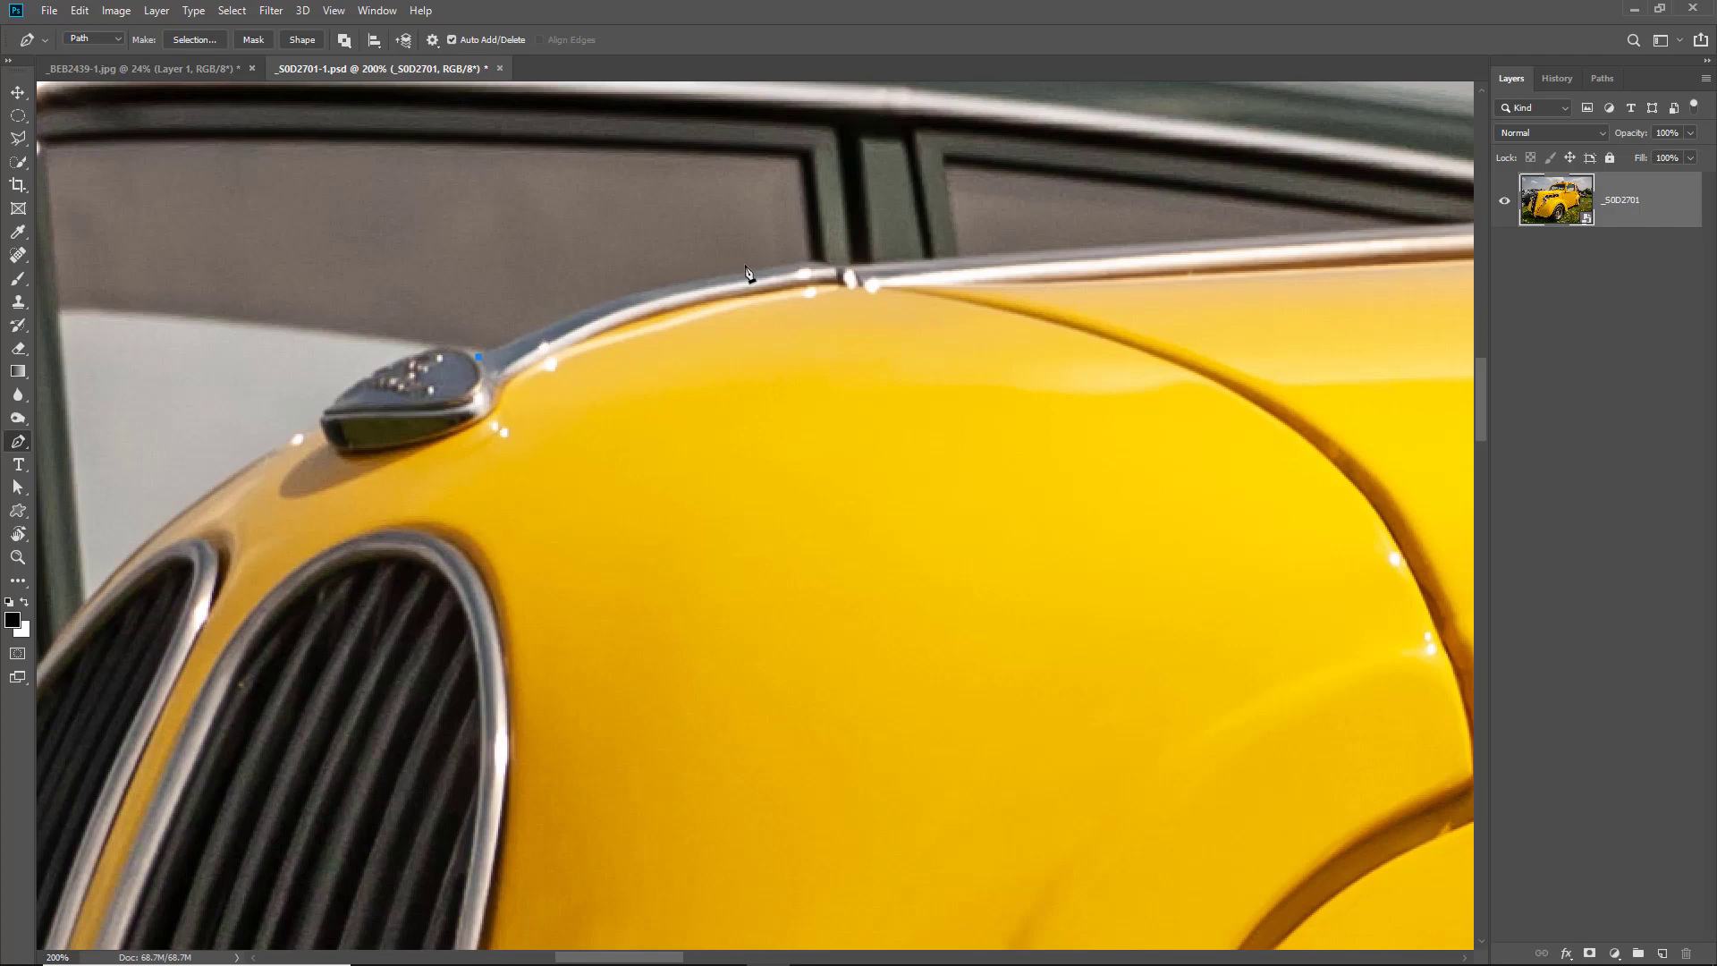
Step: Trace the upper edge of the curved chrome strip behind the bonnet badge with closely spaced anchor points
left_click(504, 346)
left_click(539, 332)
left_click(580, 314)
left_click(637, 294)
left_click(693, 282)
left_click(750, 270)
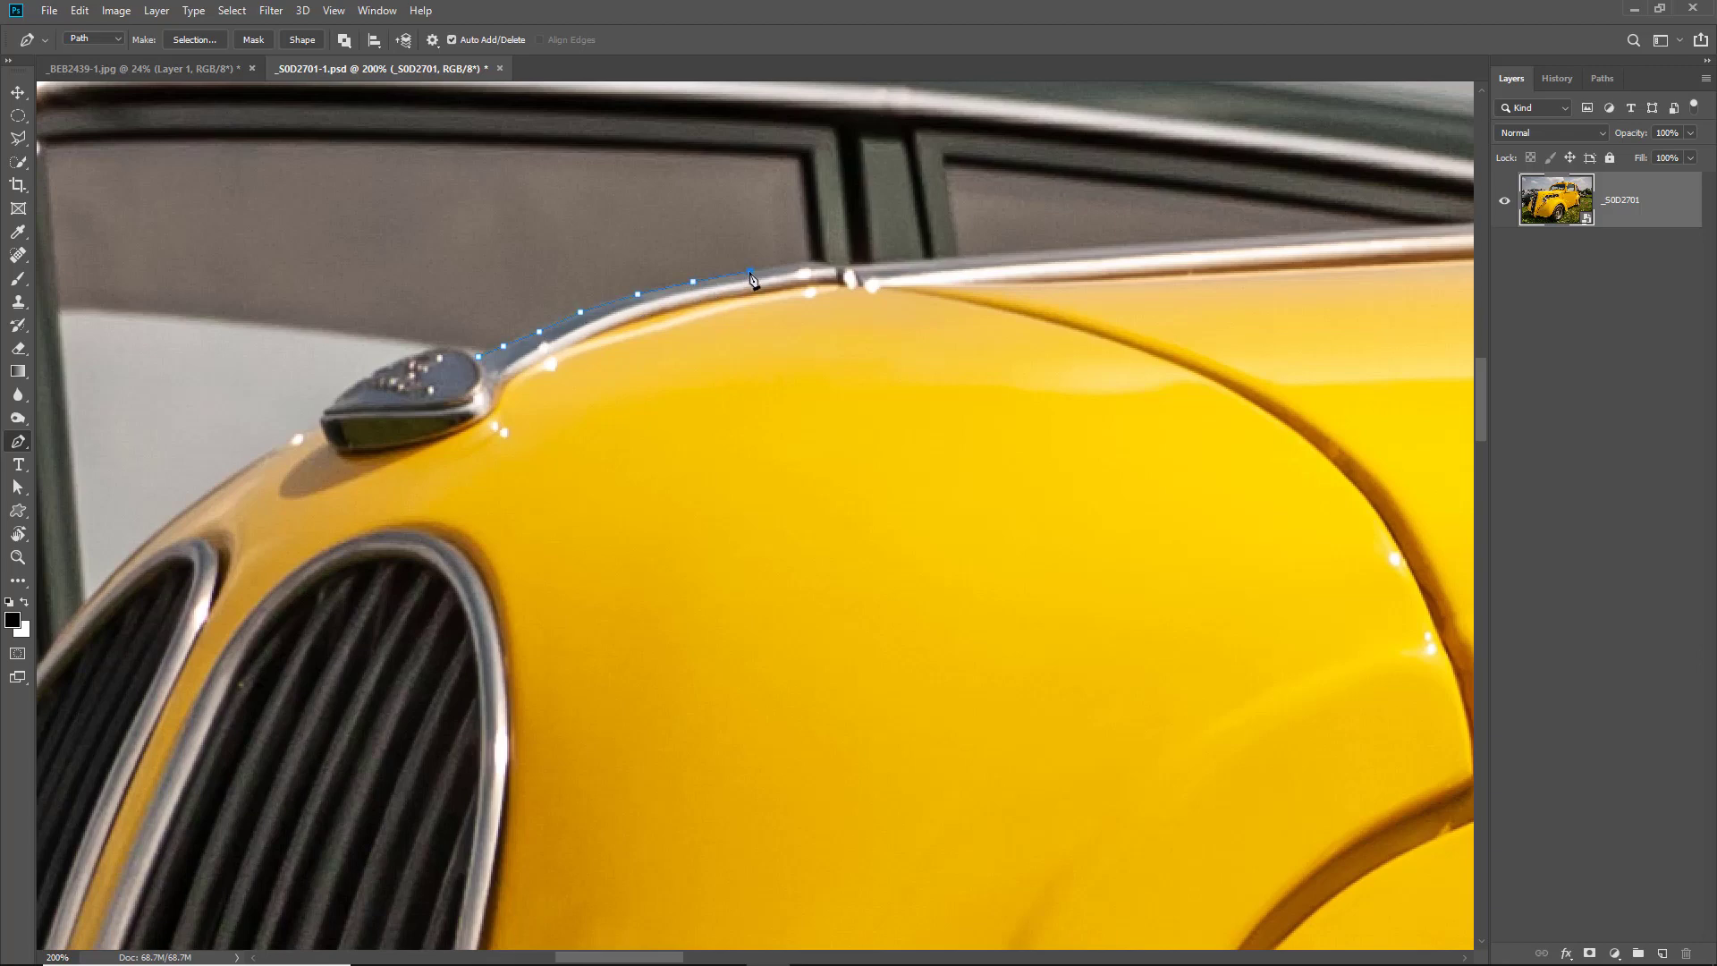
Step: Continue the path along the top edge of the bonnet trim to the base of the windscreen pillar, spacing points widely on straight parts
left_click(800, 262)
left_click(829, 266)
left_click(858, 265)
left_click(938, 258)
left_click(1390, 230)
left_click_drag(1390, 306, 56, 543)
left_click(589, 440)
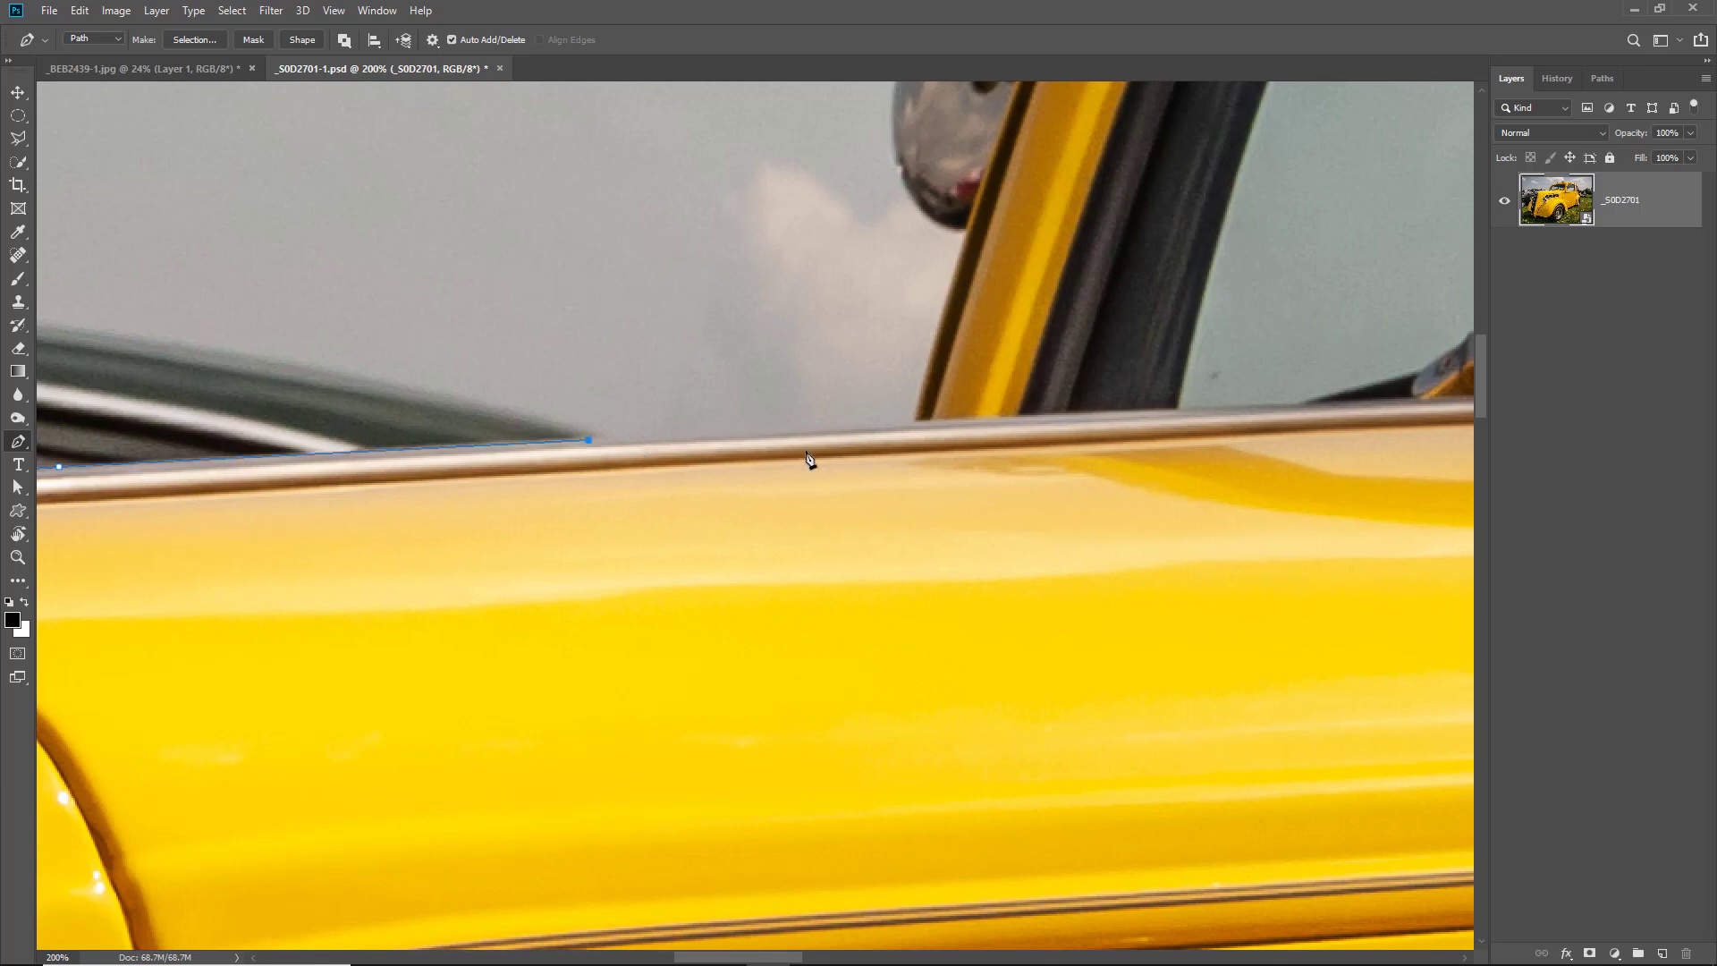
left_click(908, 421)
Step: Extend the path up the outer edge of the windscreen pillar to the underside of the door mirror
left_click(928, 348)
left_click(953, 273)
left_click(970, 229)
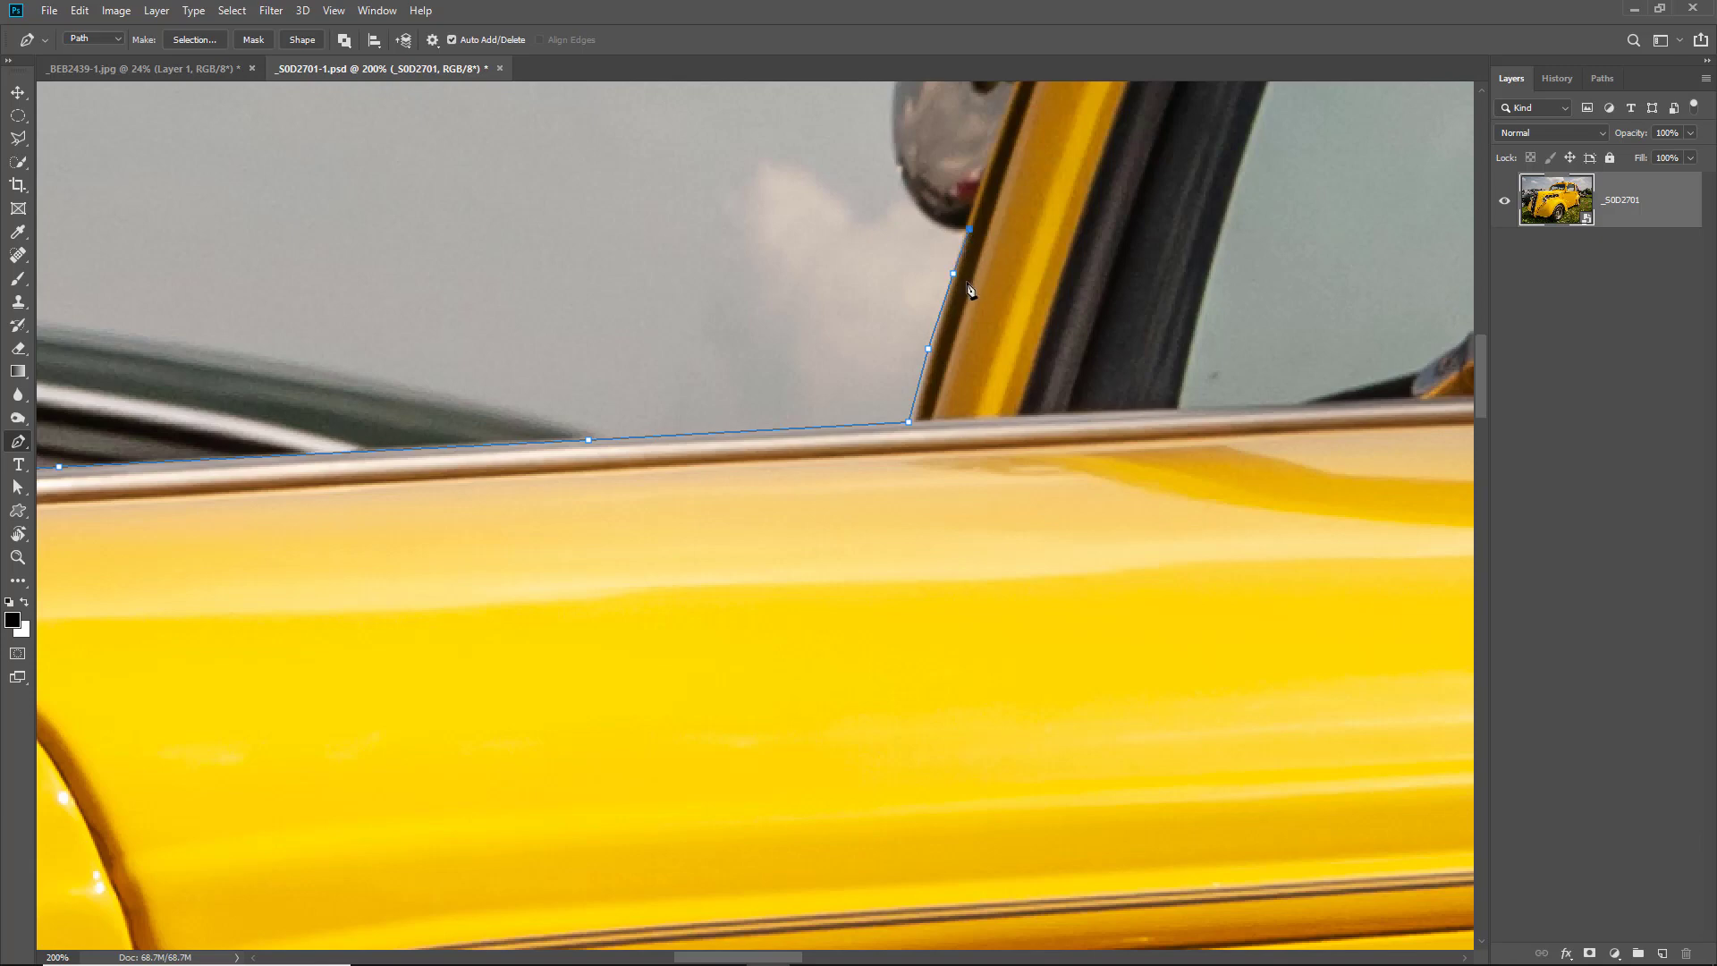
Step: Rotate the canvas view to 150° around the mirror area and return to the Pen tool
left_click_drag(1108, 260, 743, 625)
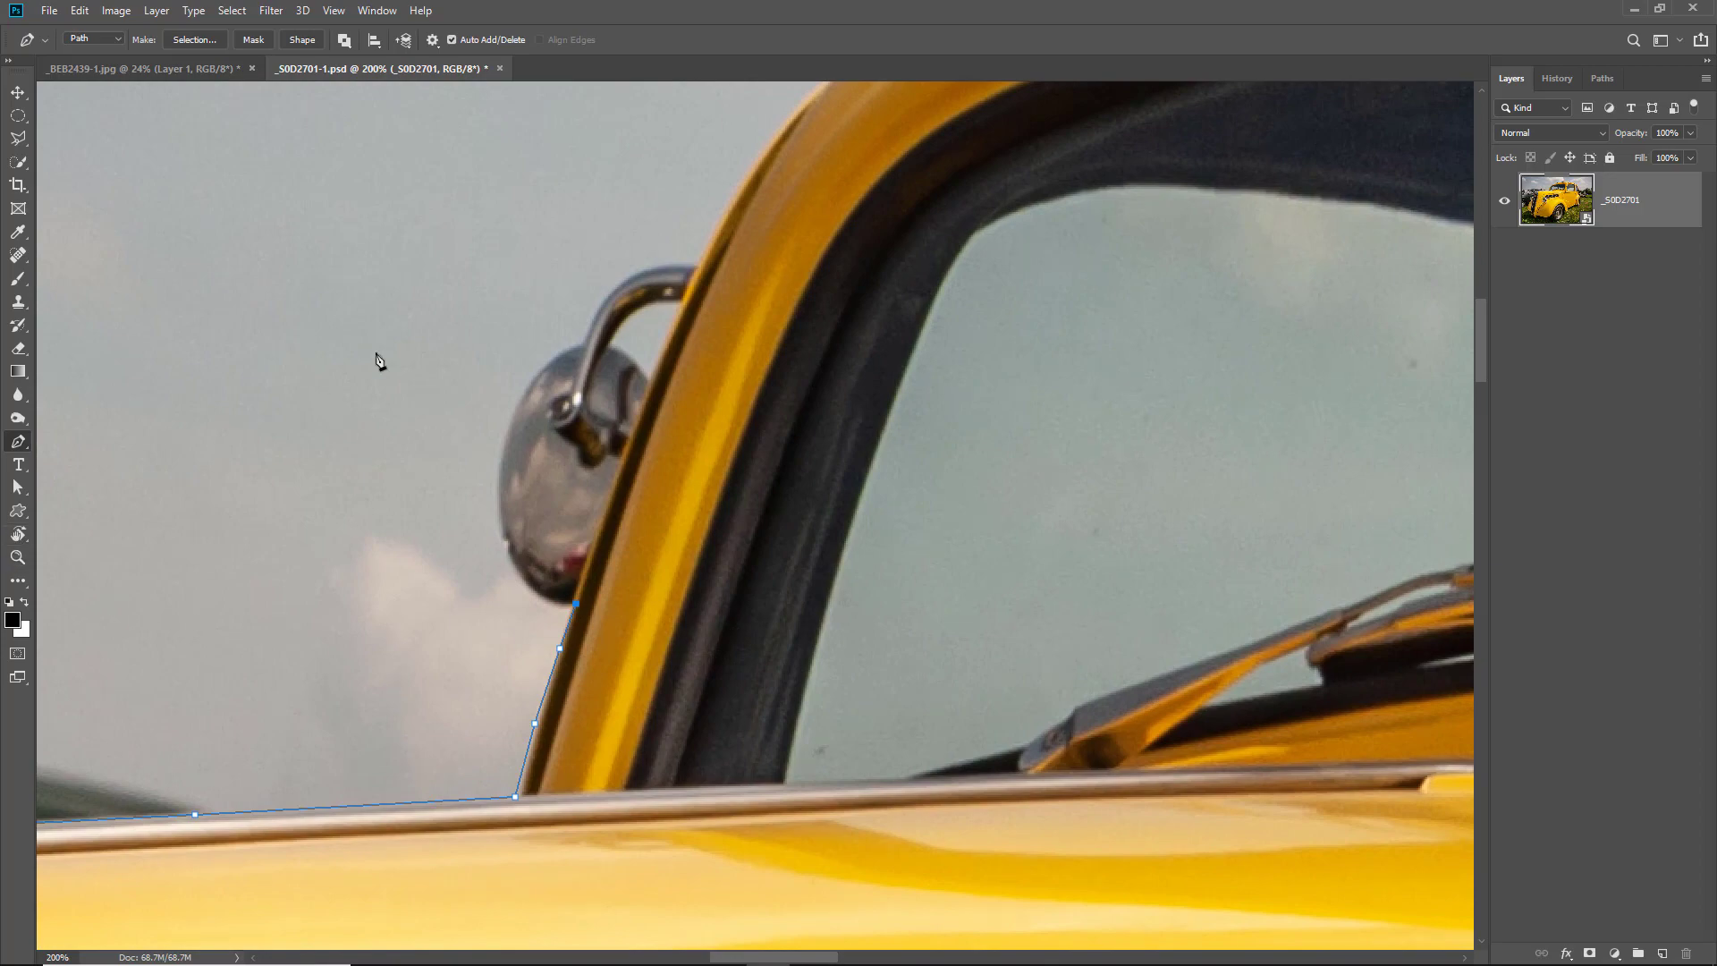
left_click(18, 534)
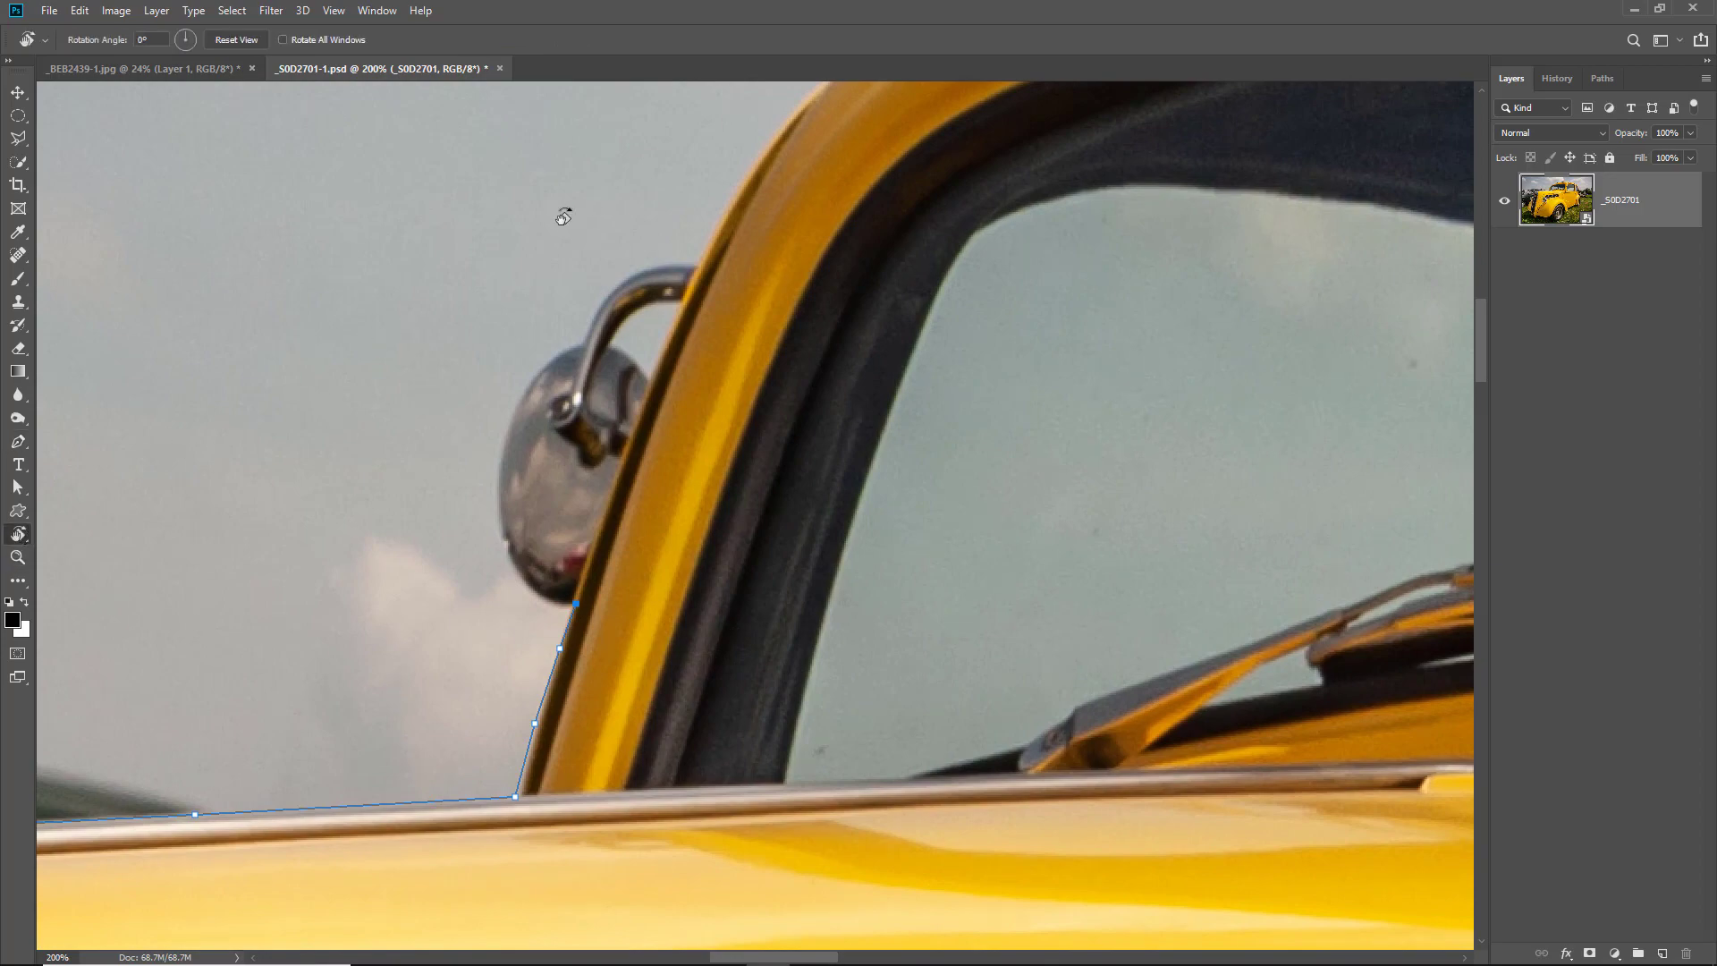
left_click_drag(564, 214, 1016, 652)
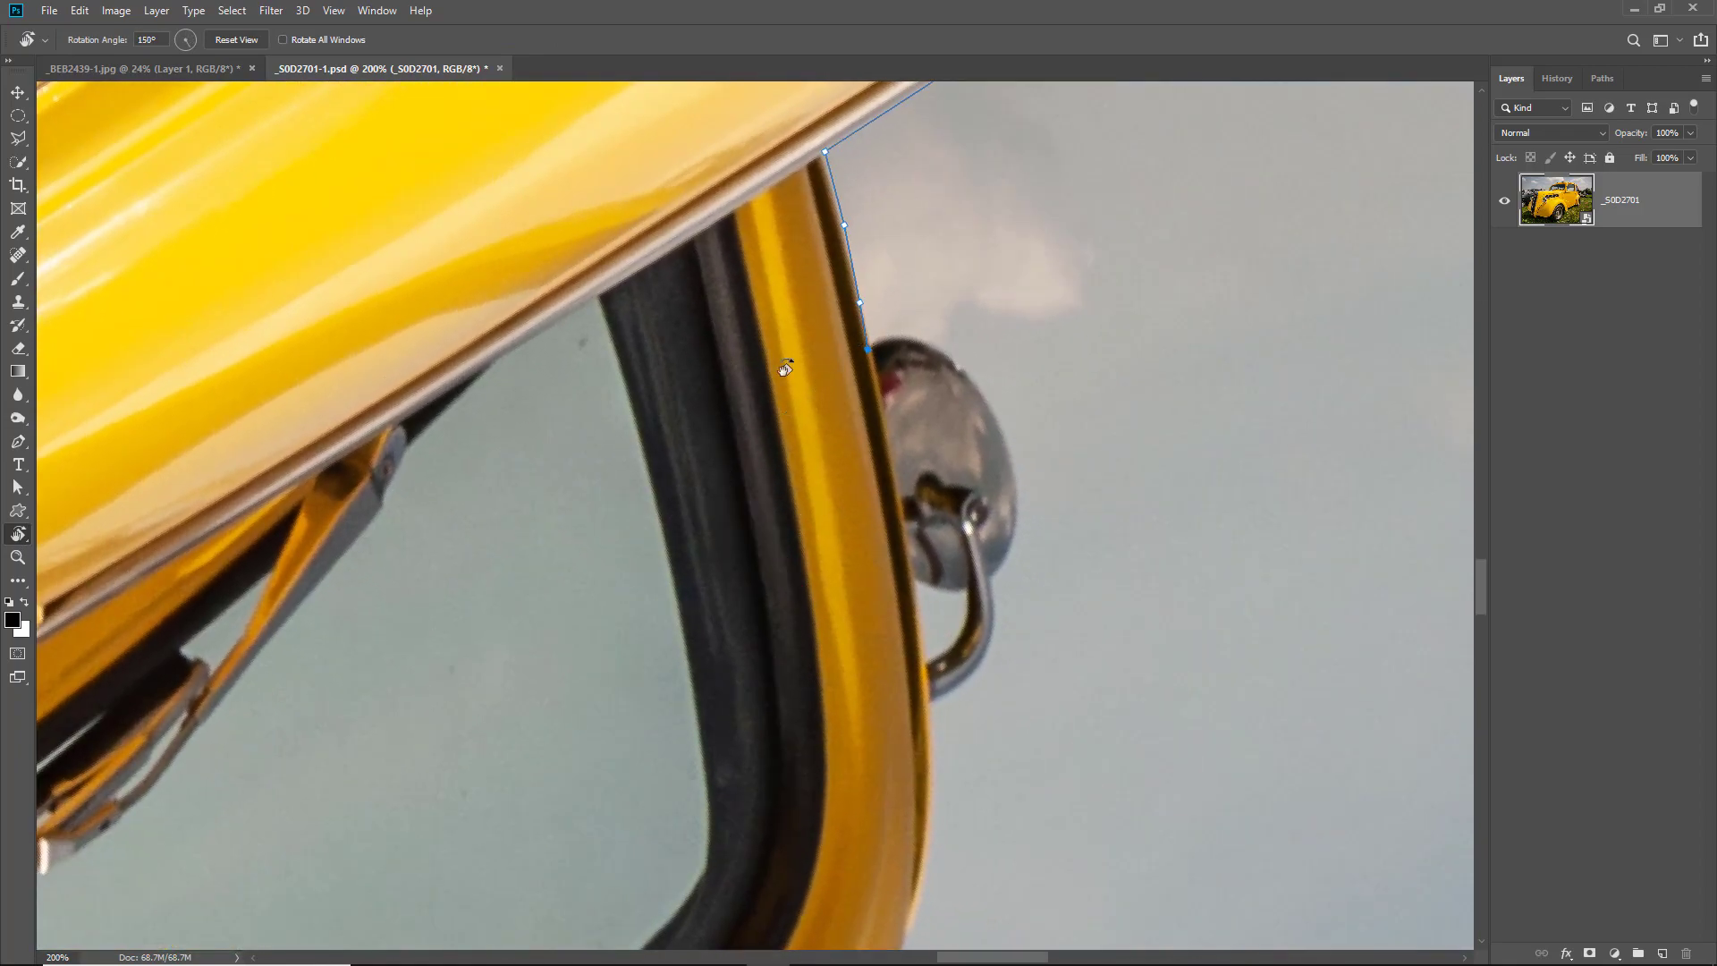
left_click(18, 442)
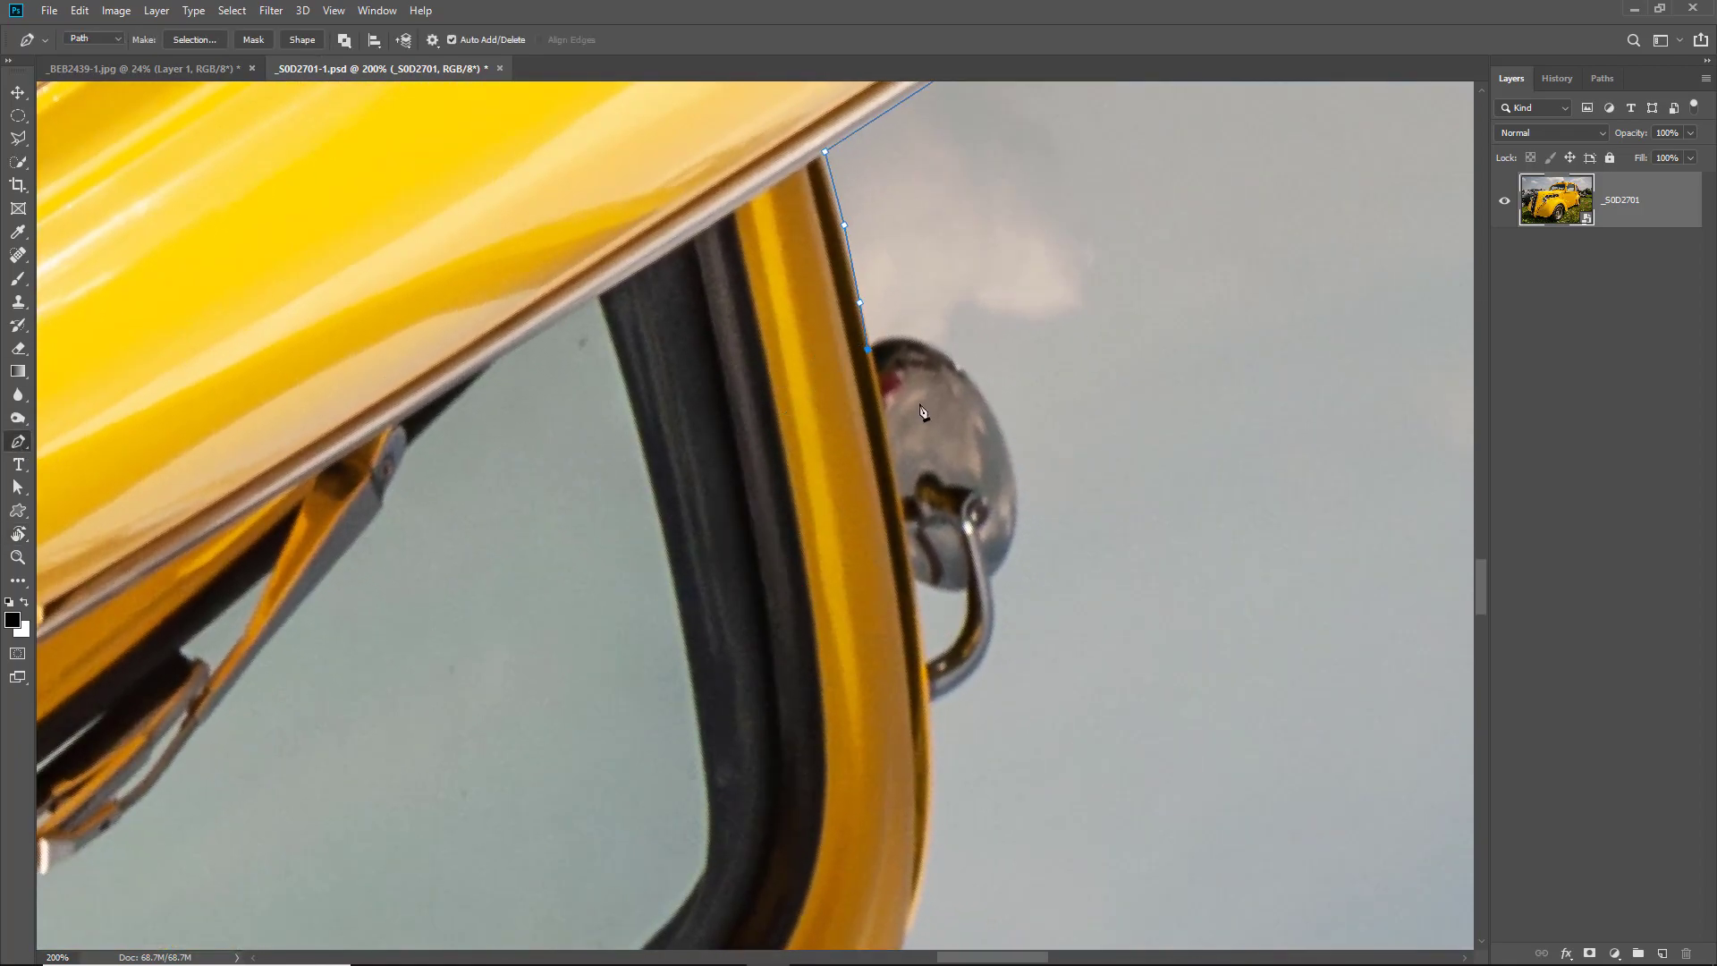
Step: Trace the rounded outer edge of the mirror up to its support arm with closely spaced anchor points
left_click(880, 341)
left_click(973, 380)
left_click(990, 412)
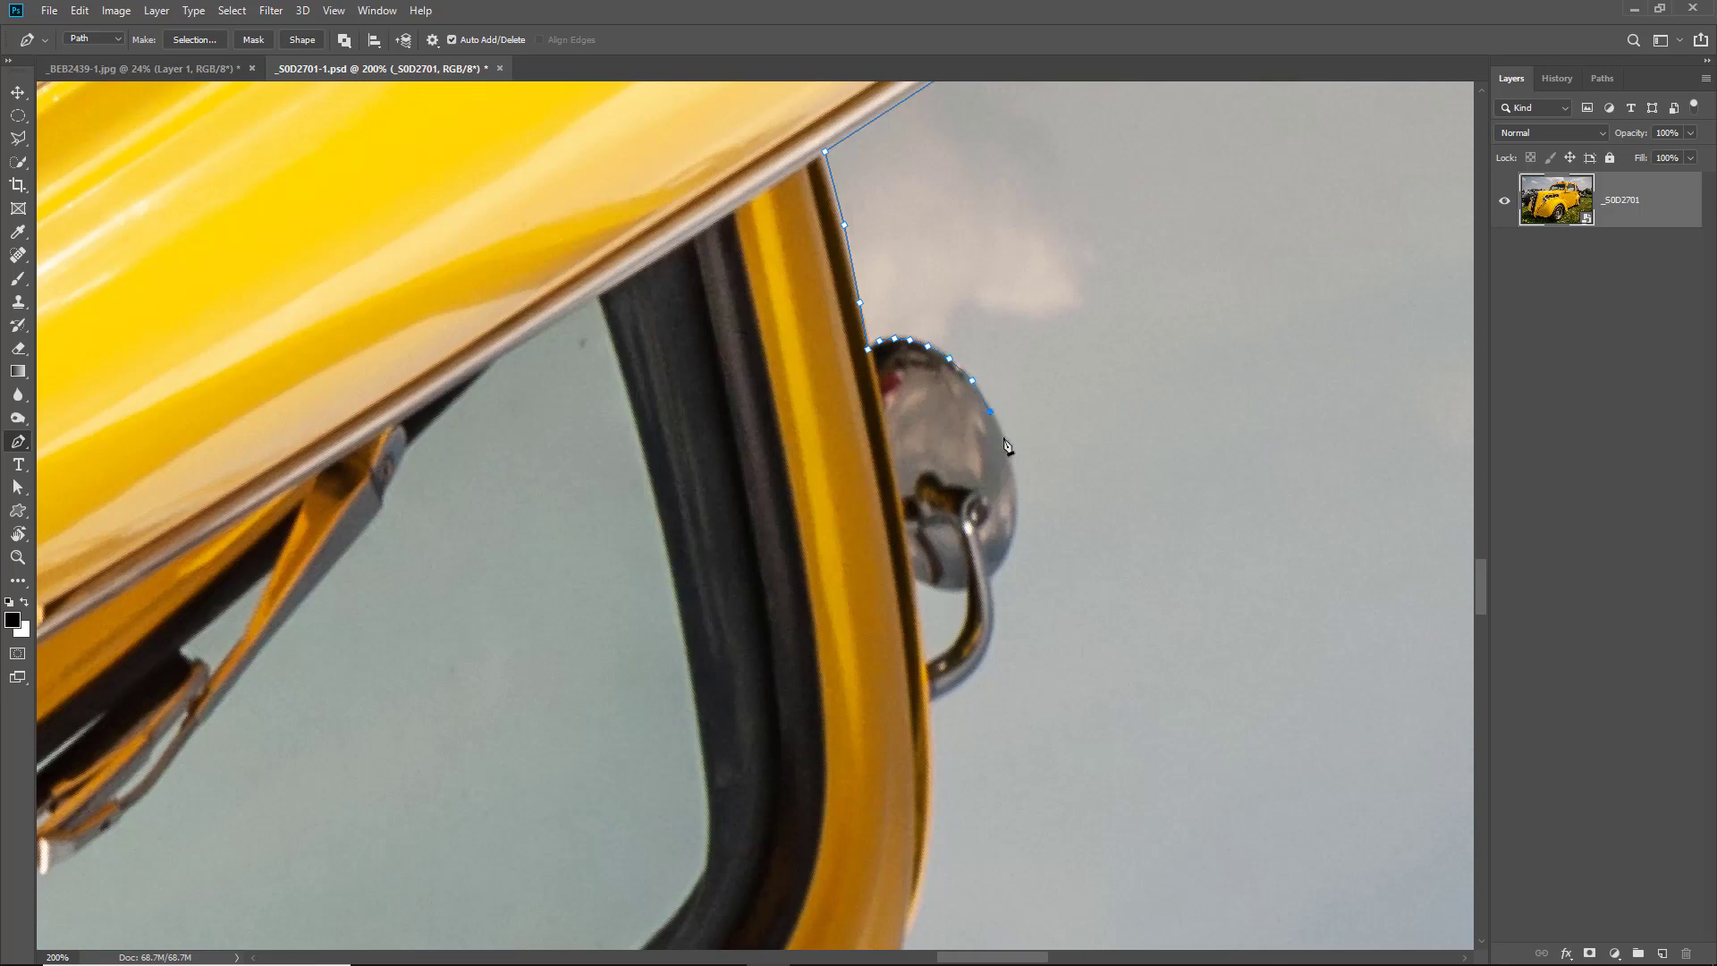
left_click(1016, 490)
left_click(1012, 530)
left_click(1004, 562)
left_click(991, 575)
Step: Reset the canvas rotation to 0° and fit the whole car image in view
left_click(18, 534)
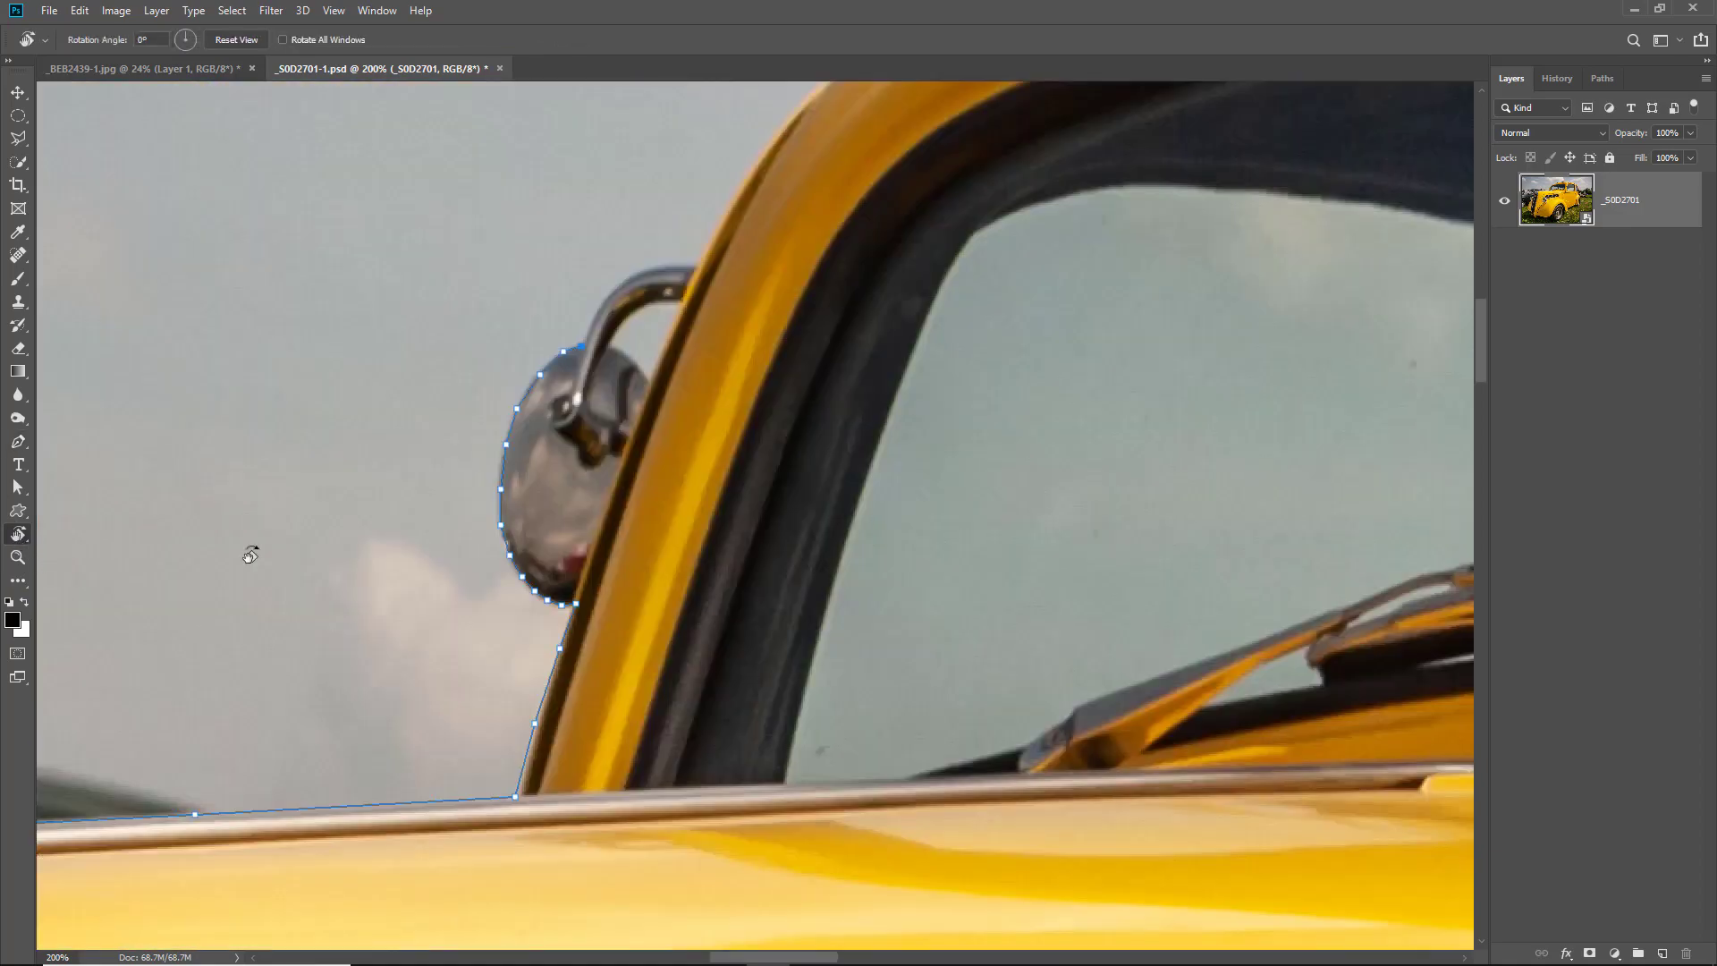
key("ctrl+0")
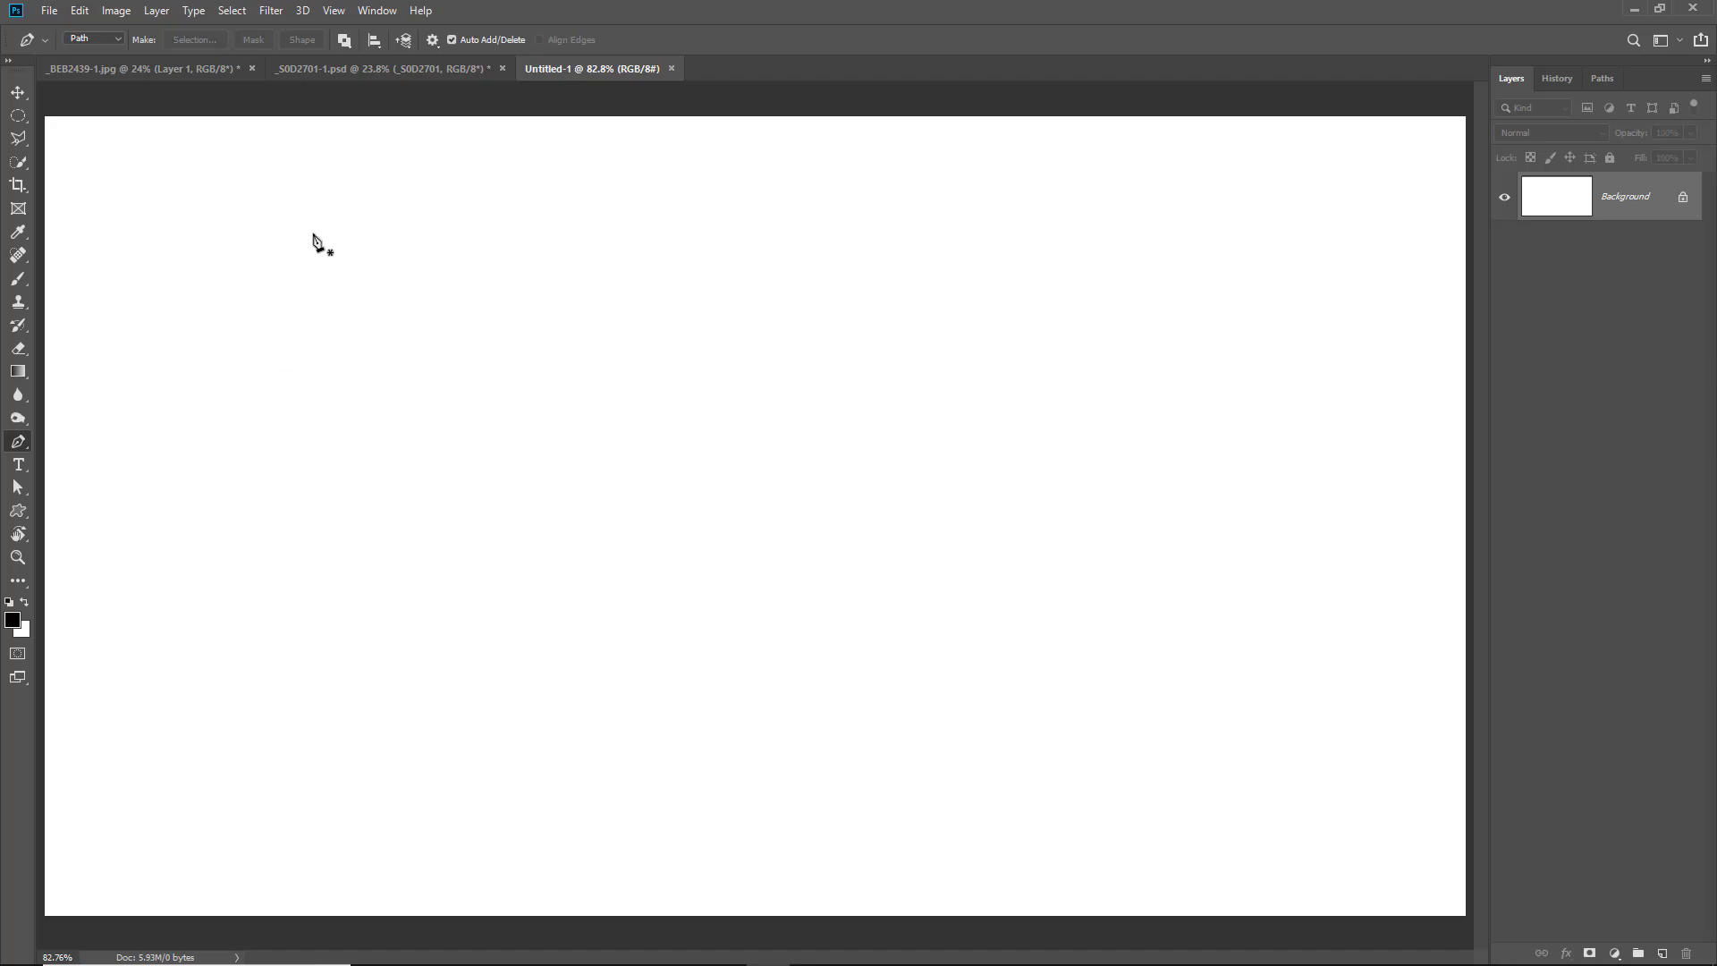
Step: Draw a closed, curved path with five anchor points on the blank Untitled-1 canvas, pulling out direction handles to shape its segments
left_click(380, 233)
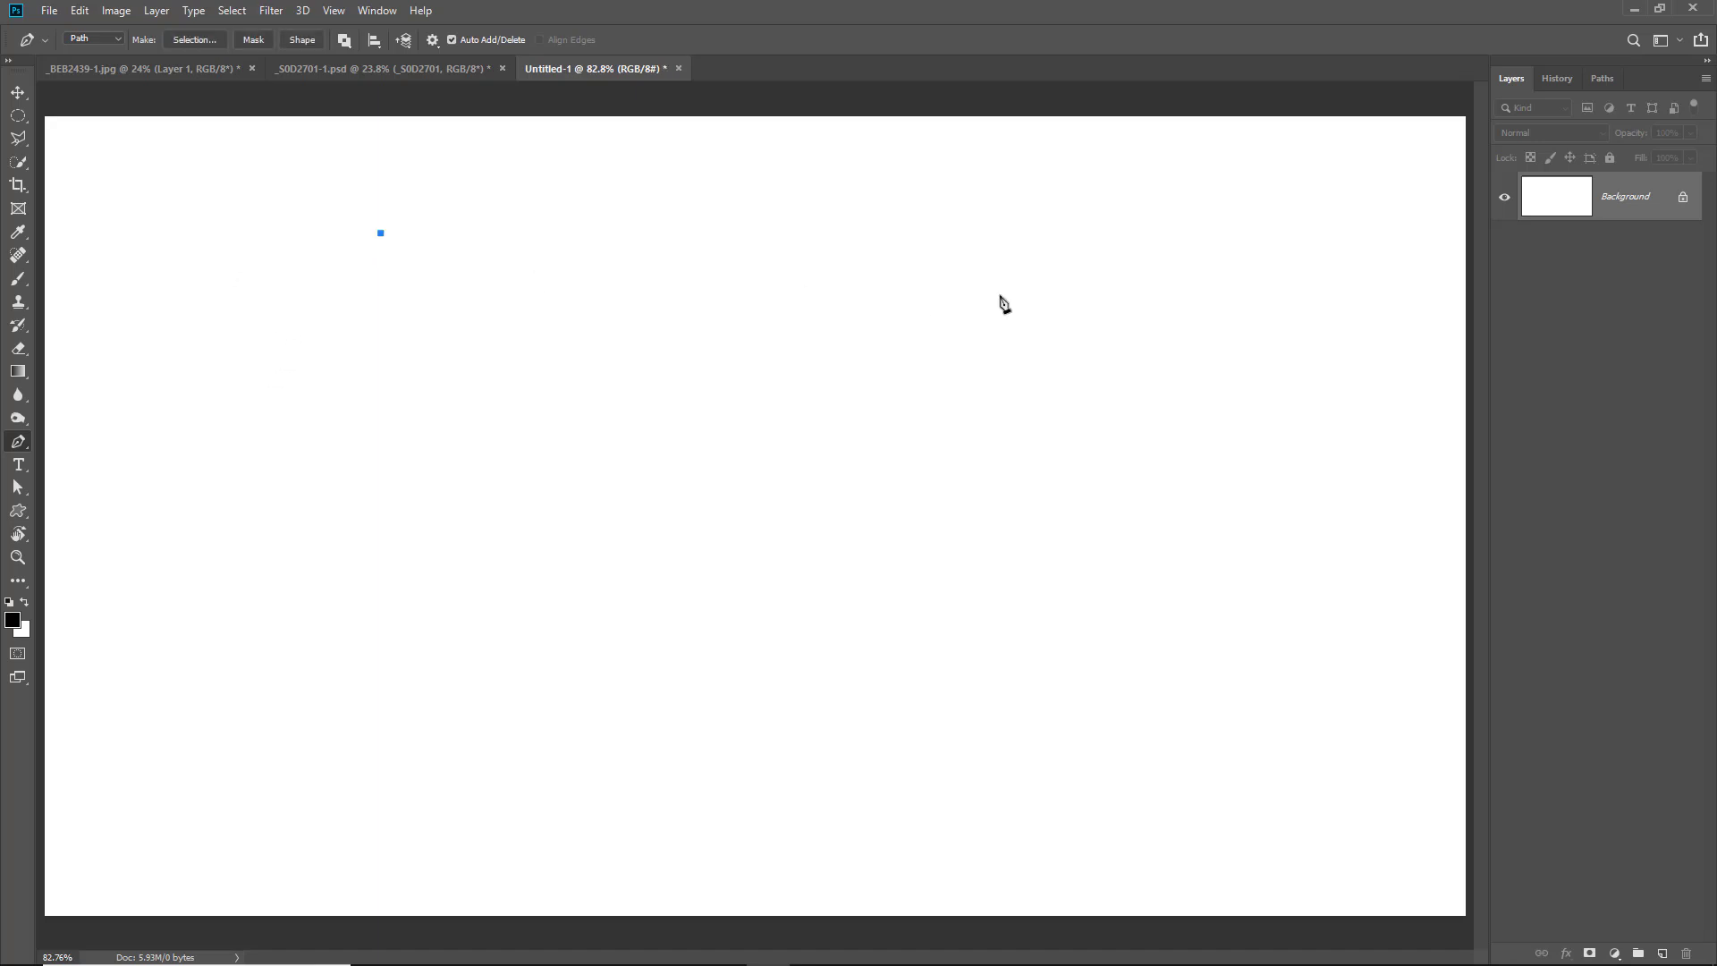
left_click(878, 244)
left_click_drag(880, 254, 1152, 411)
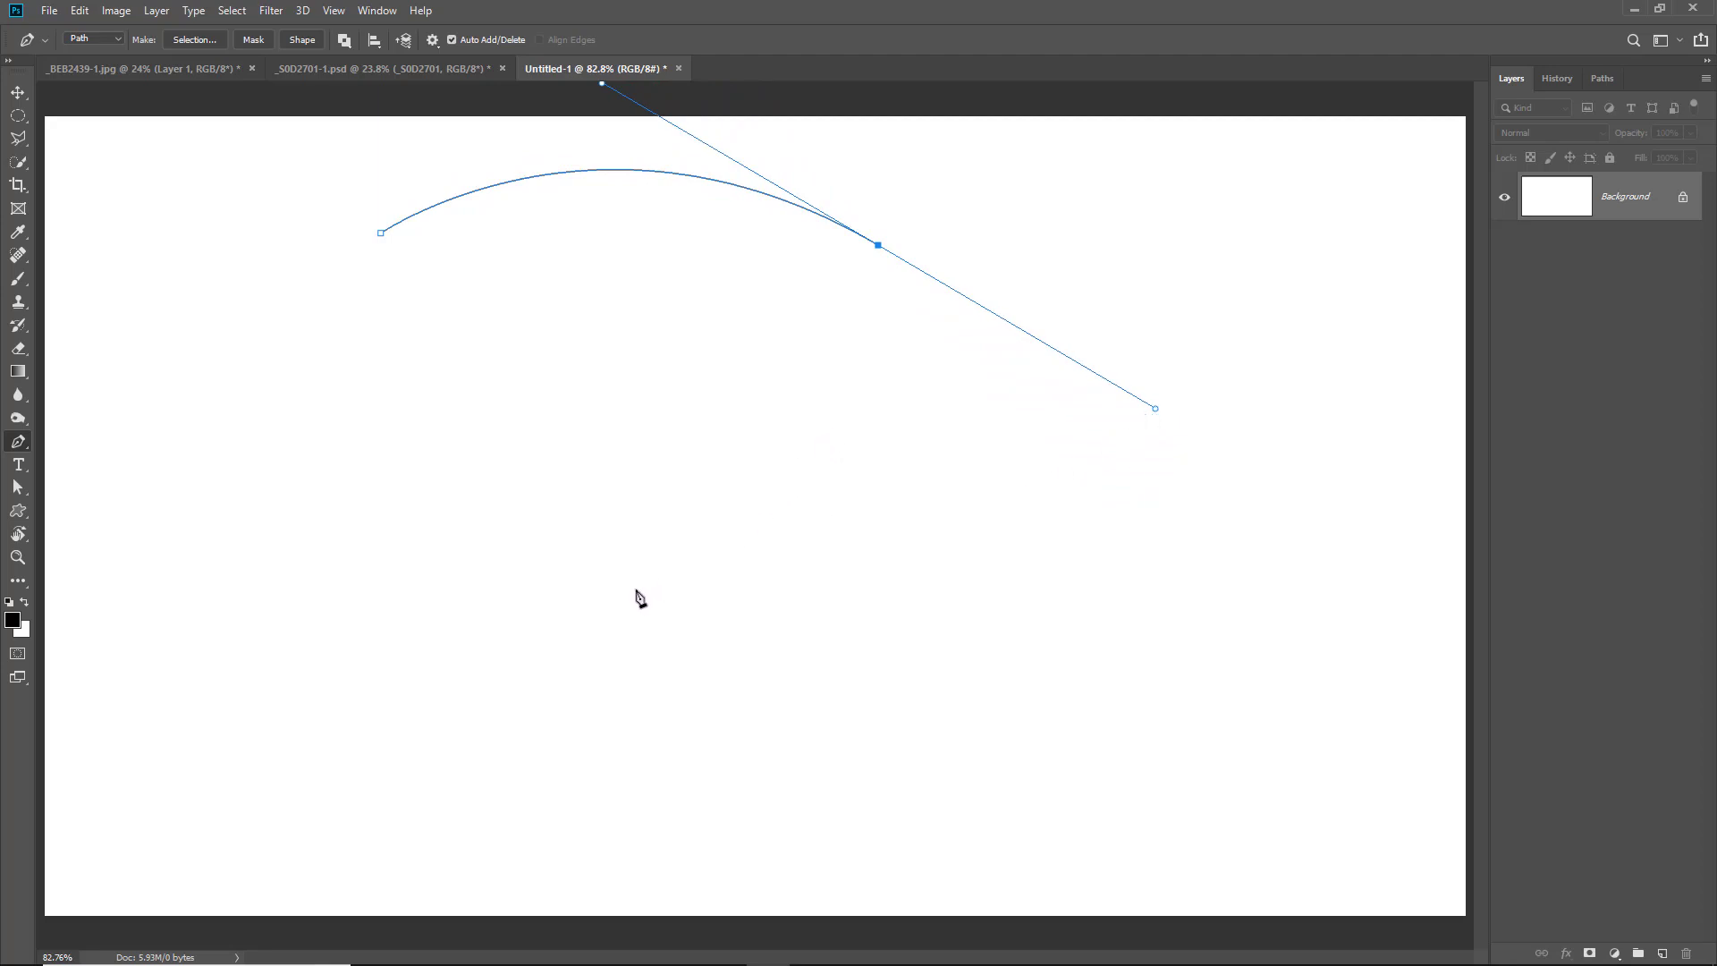
left_click_drag(654, 596, 475, 481)
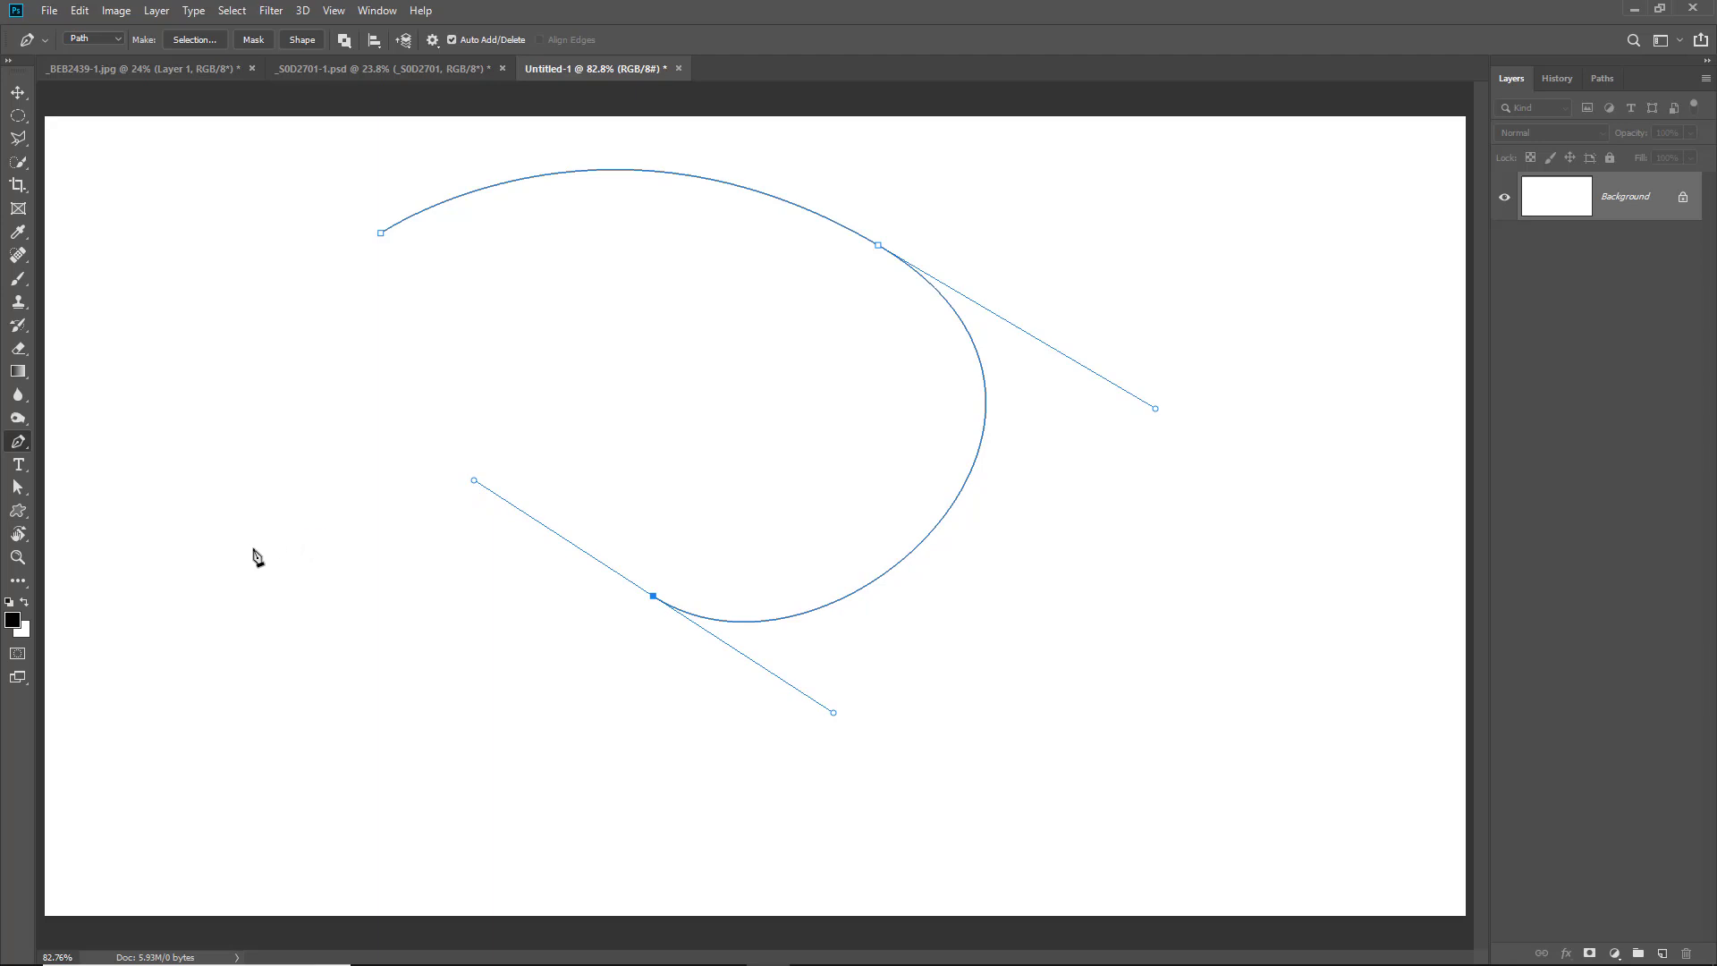
left_click_drag(254, 548, 226, 390)
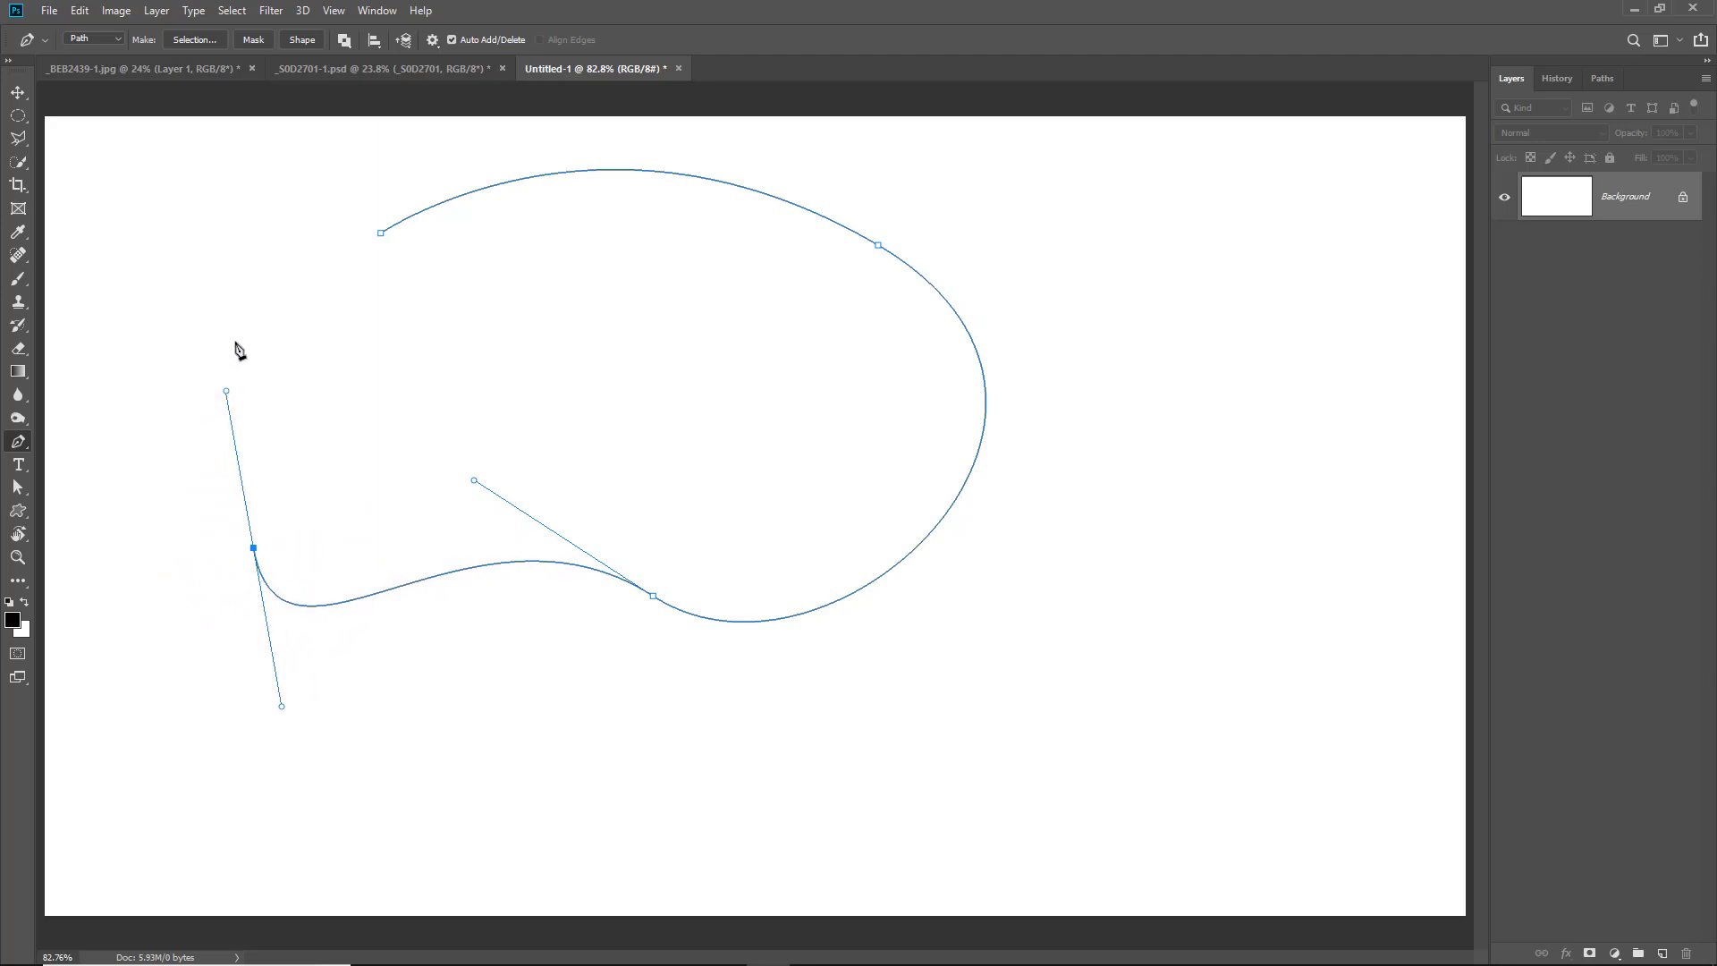
left_click_drag(164, 287, 250, 199)
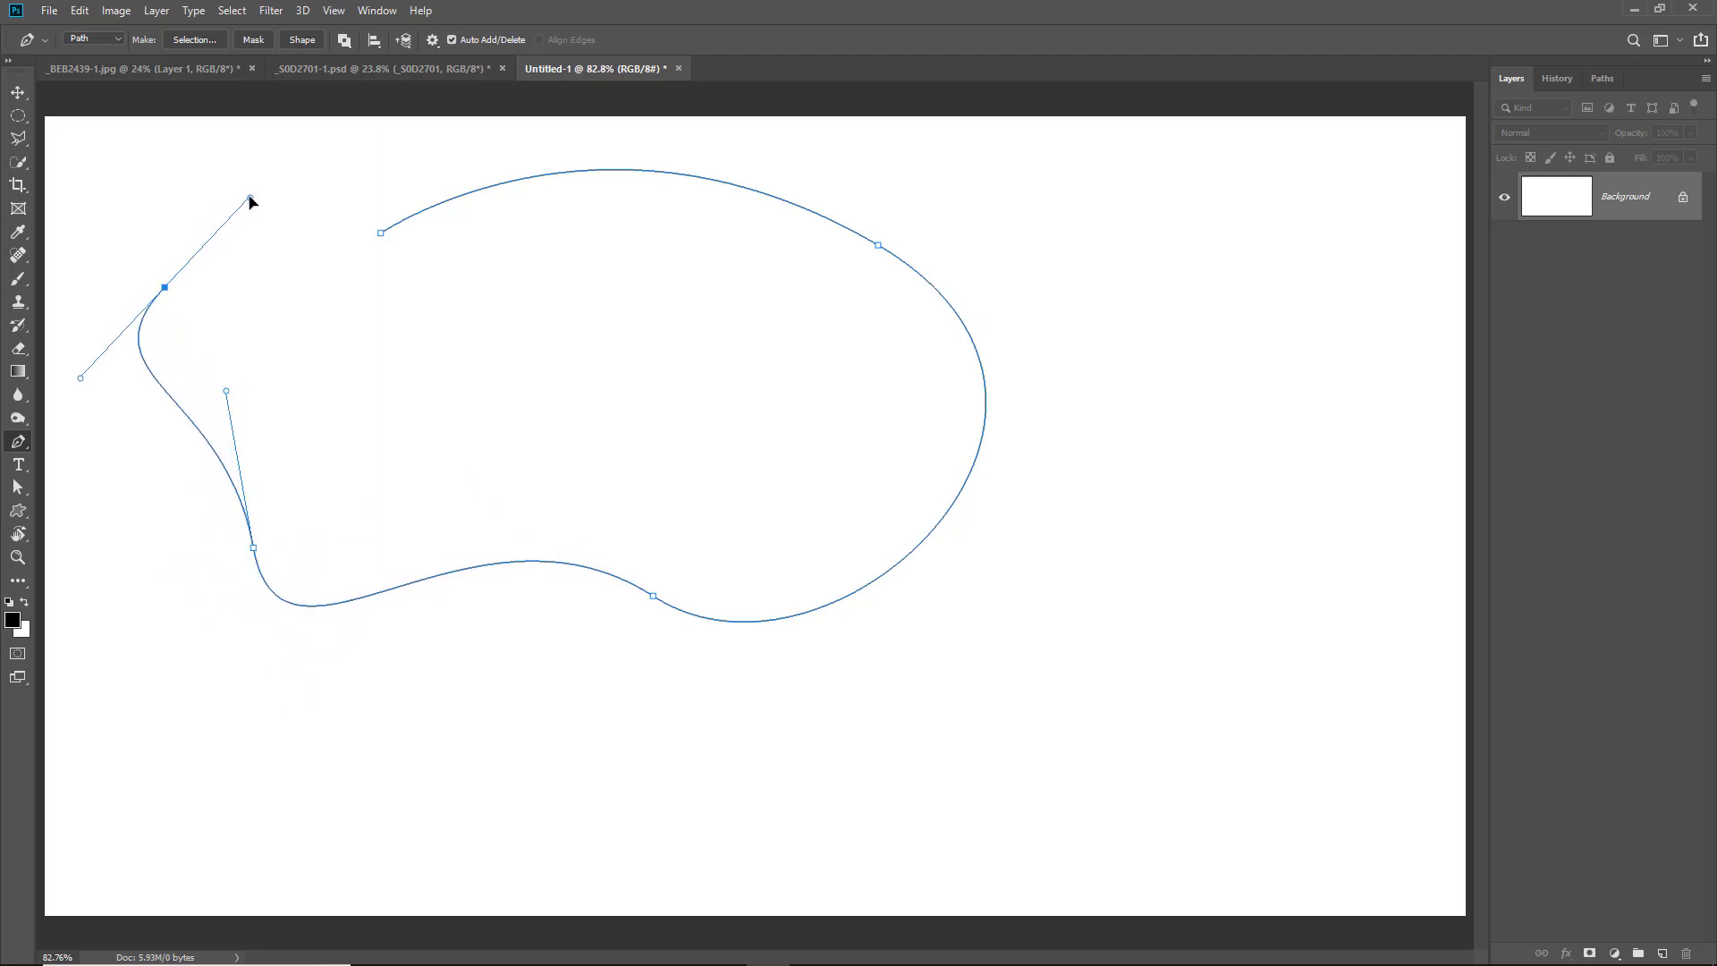
left_click(380, 236)
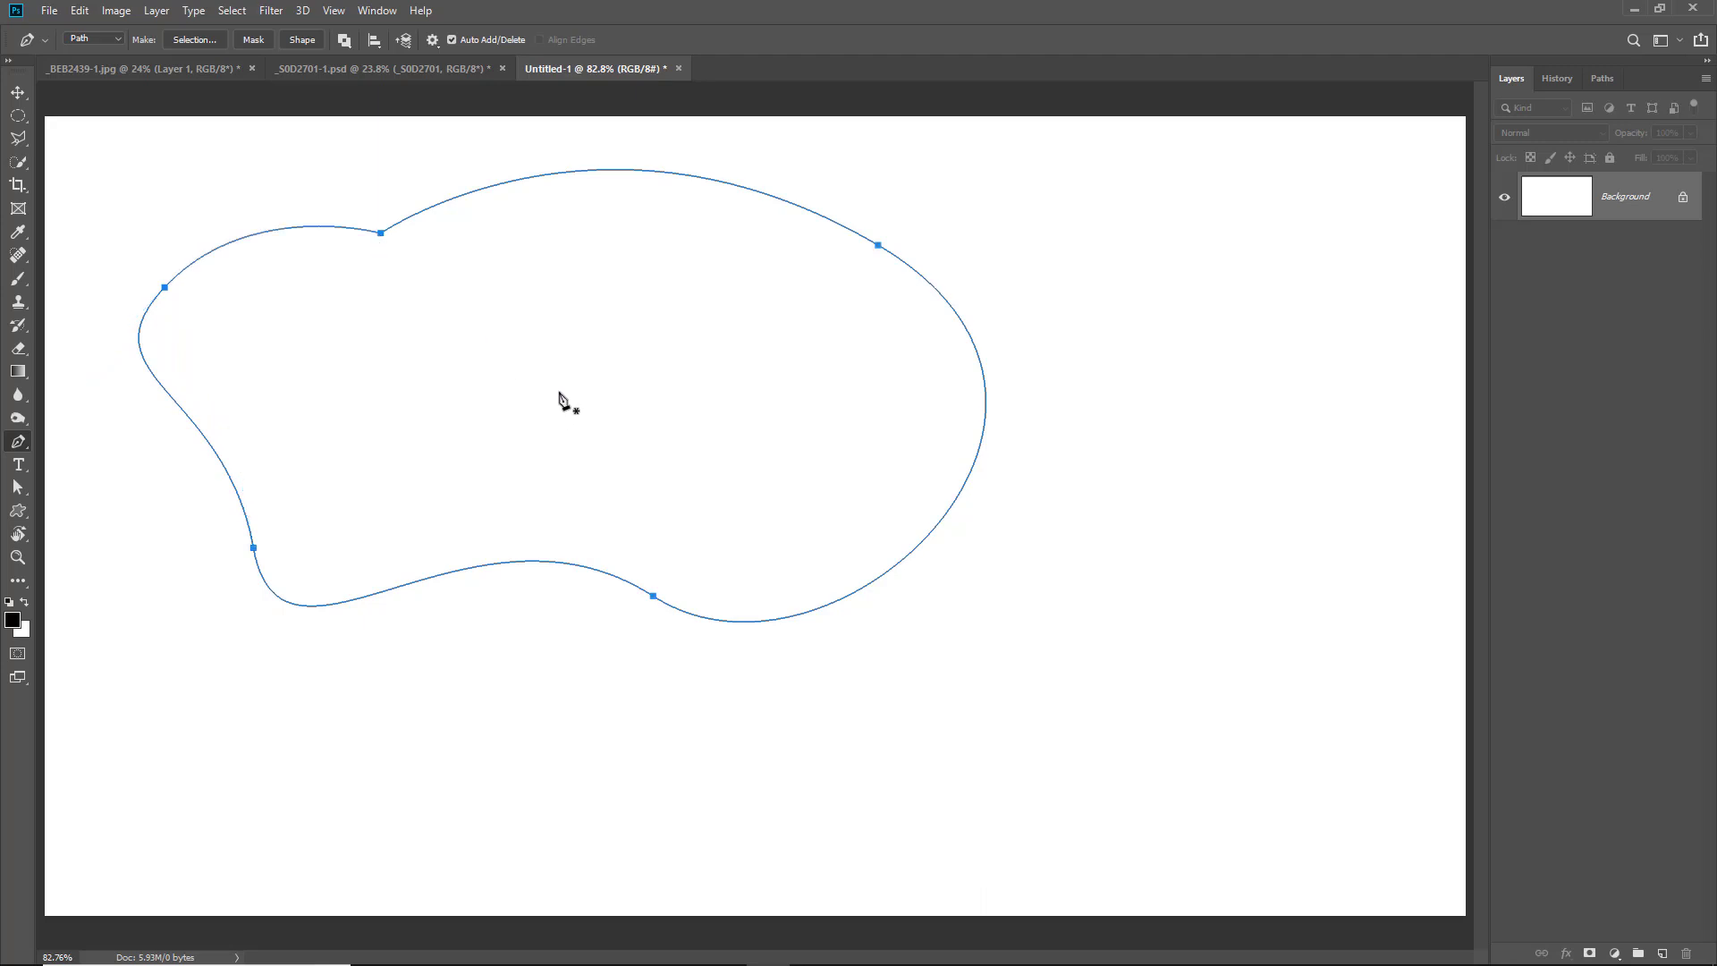